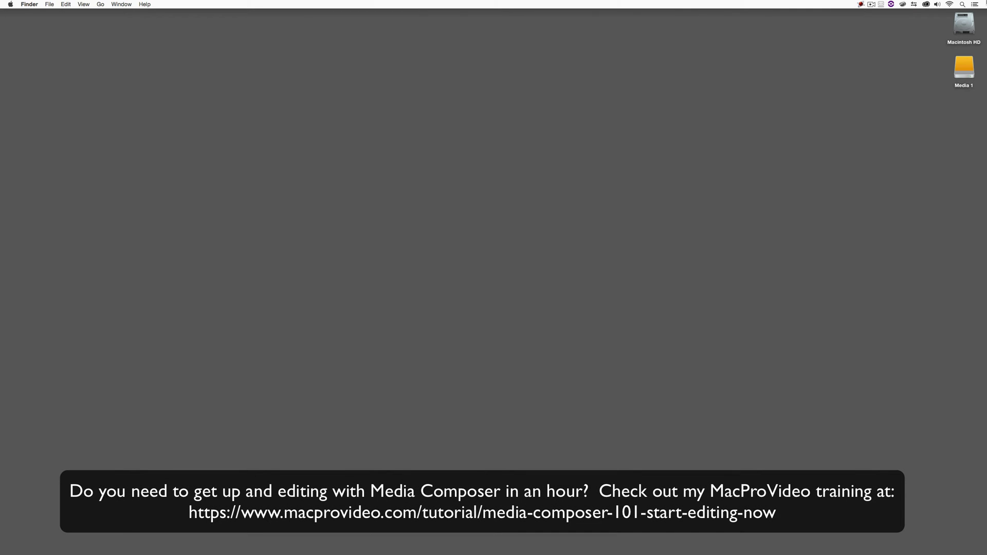
- Load the See The City 23.98 clip into the Source monitor and scrub through it
{"action": "key", "text": "super+Tab"}
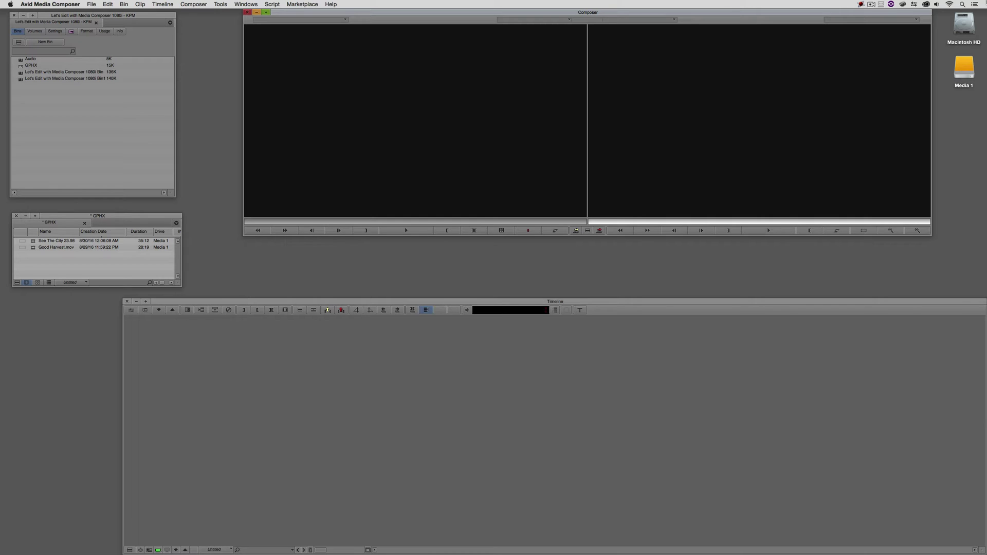
{"action": "left_click_drag", "start_coordinate": [49, 240], "coordinate": [375, 173]}
{"action": "left_click_drag", "start_coordinate": [329, 222], "coordinate": [467, 223]}
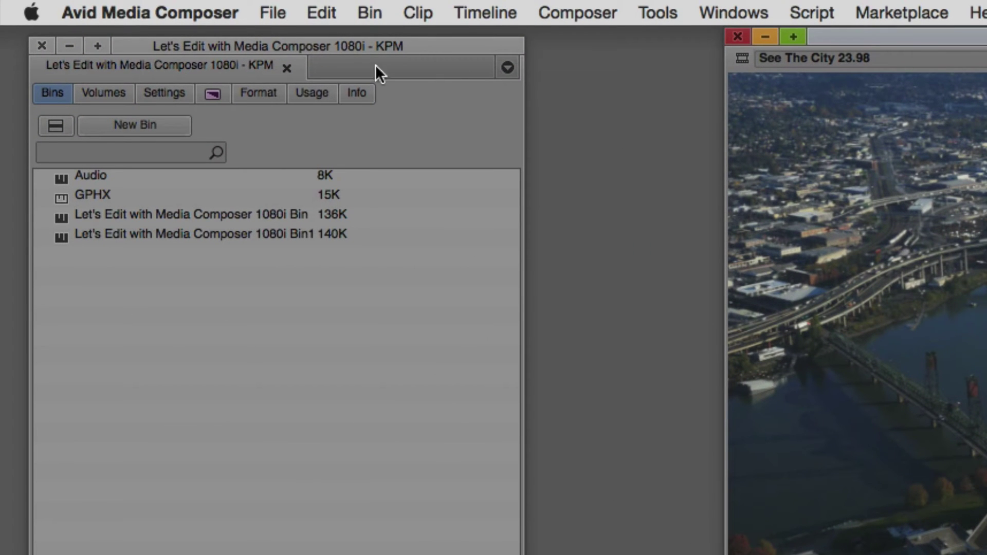
- Check the project's 1080i/59.94, 1920x1080 format settings, then return to the bins list
{"action": "left_click", "coordinate": [257, 97]}
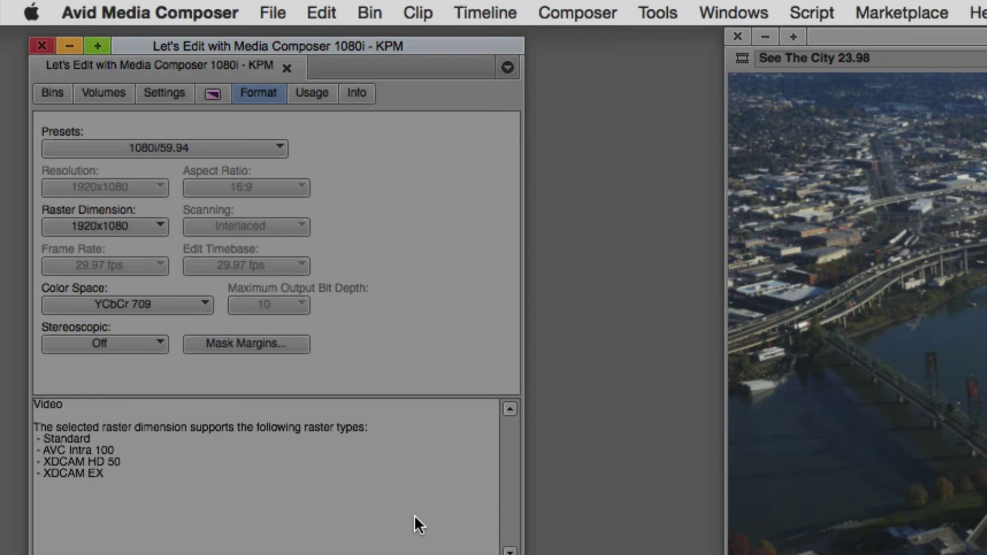
{"action": "left_click", "coordinate": [745, 538]}
{"action": "left_click", "coordinate": [52, 92]}
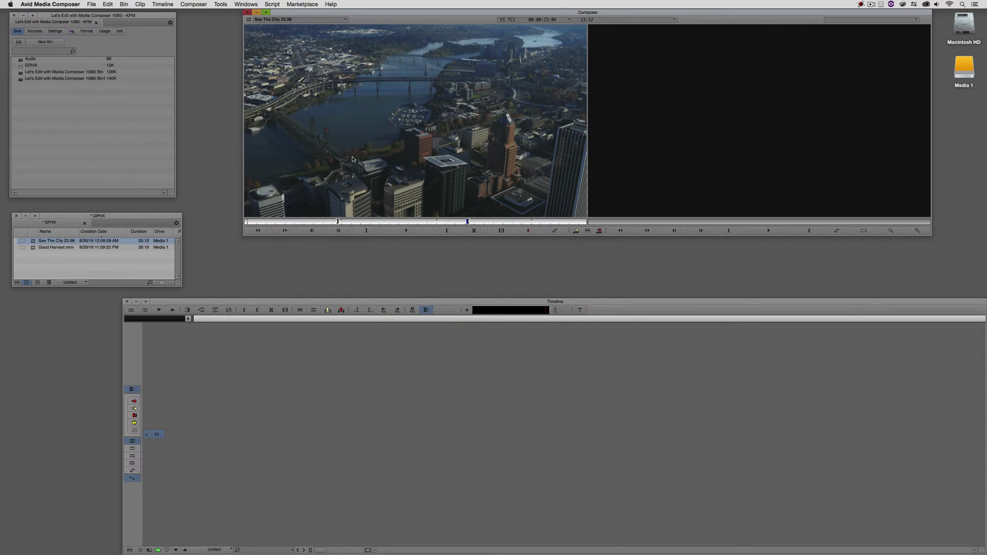
- Try creating a motion effect on See The City 23.98 and dismiss the non-native format warning
{"action": "left_click", "coordinate": [557, 235]}
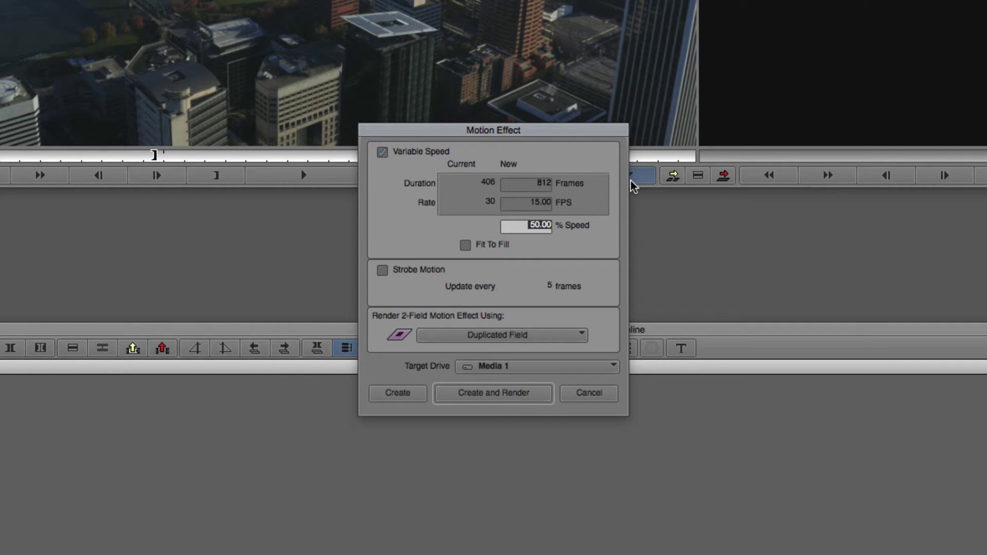
{"action": "left_click", "coordinate": [395, 399]}
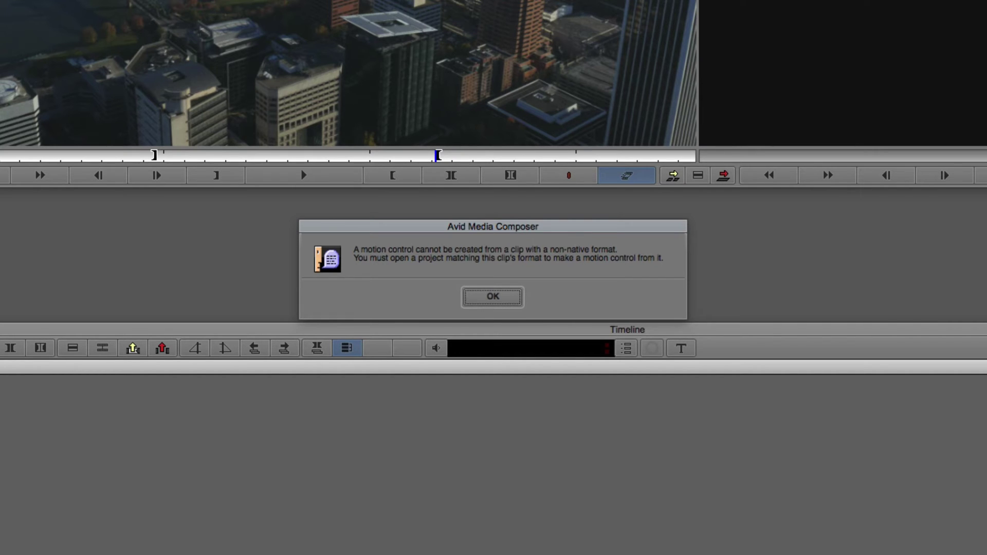
{"action": "left_click", "coordinate": [493, 297]}
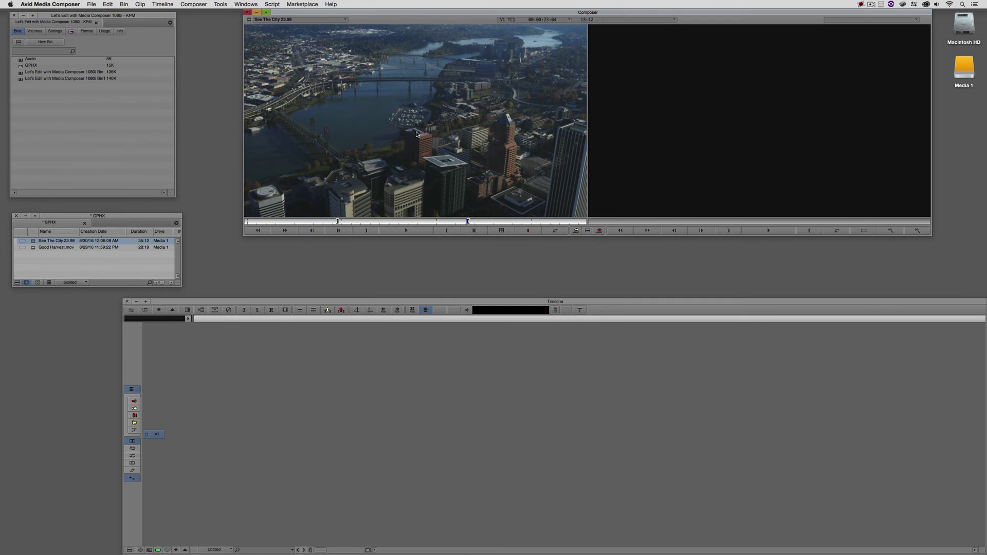
- Edit the See The City clip into a new sequence and play it to 01:00:05:05
{"action": "key", "text": "v"}
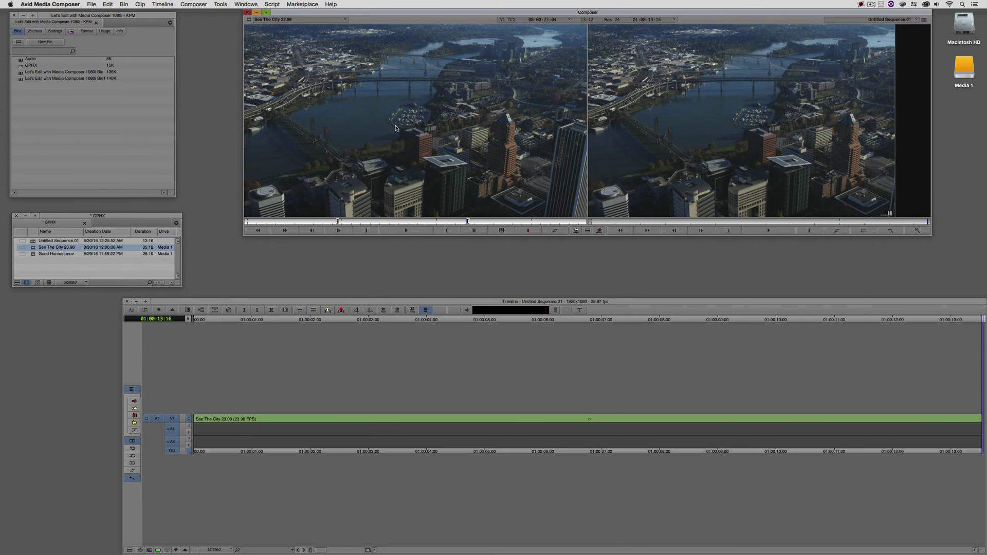
{"action": "left_click_drag", "start_coordinate": [614, 370], "coordinate": [196, 381]}
{"action": "key", "text": "space"}
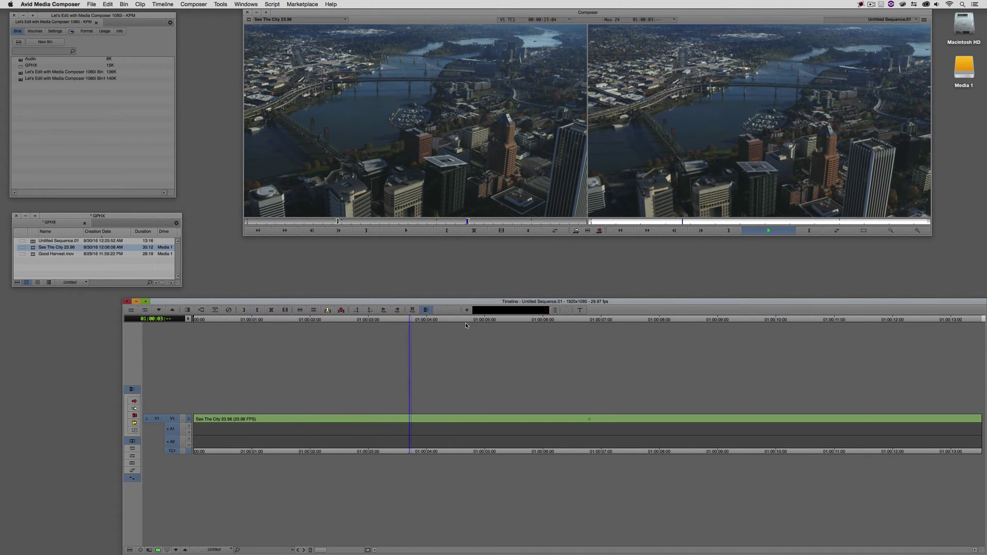
{"action": "key", "text": "space"}
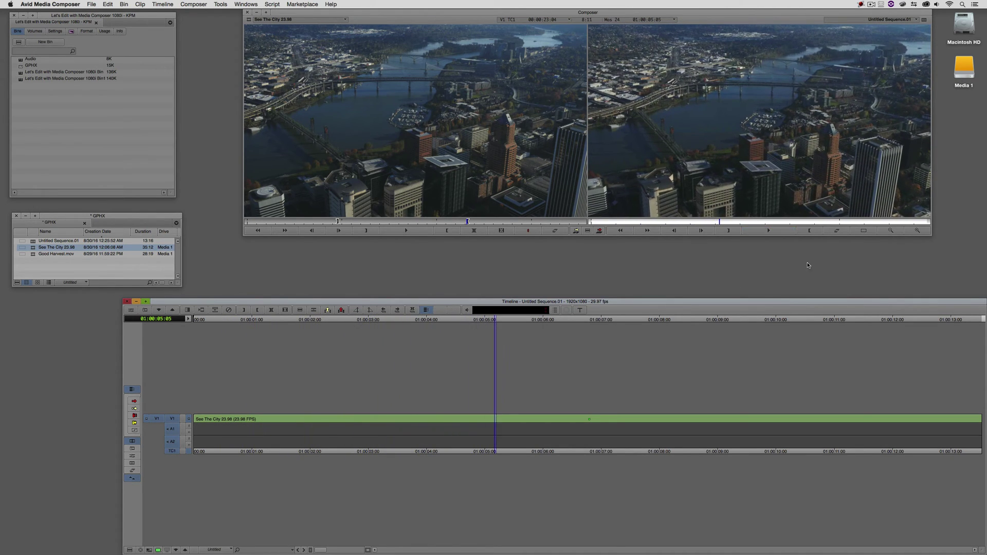
- In the Motion Effect Editor, promote the 80% adapter to a Timewarp and preview it
{"action": "left_click", "coordinate": [837, 232]}
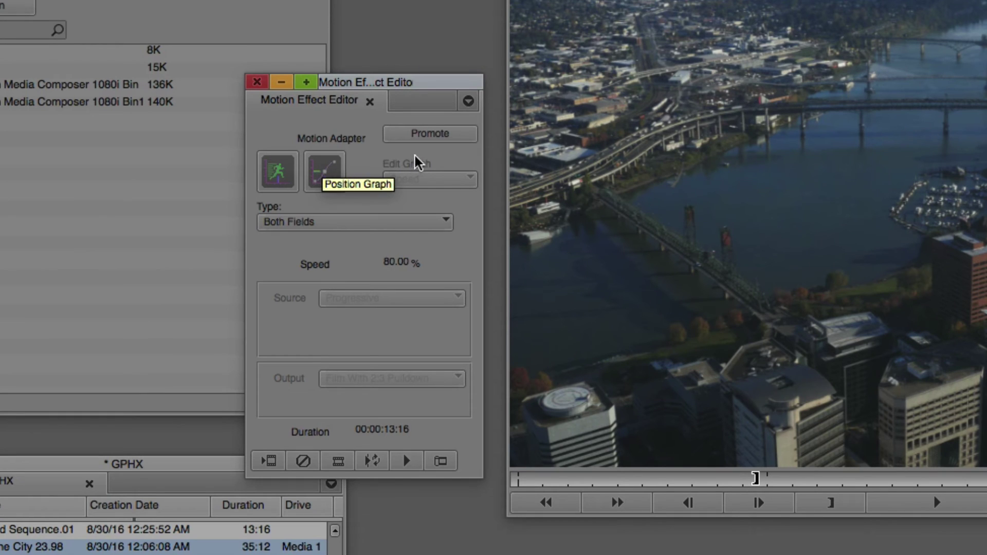
{"action": "left_click", "coordinate": [424, 134]}
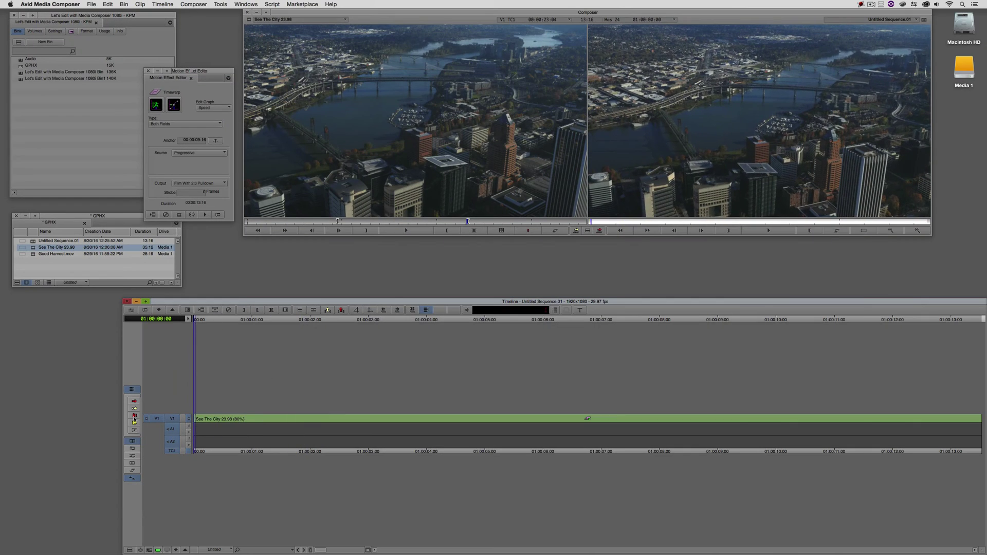
{"action": "key", "text": "space"}
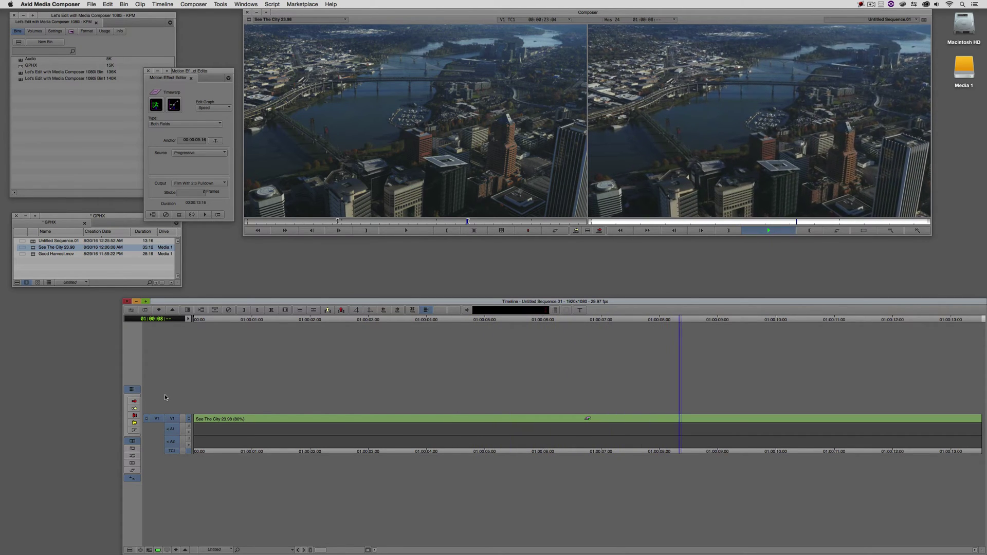
- Undo the Timewarp promotion and set the timeline to show all adapters on clips
{"action": "key", "text": "super+z"}
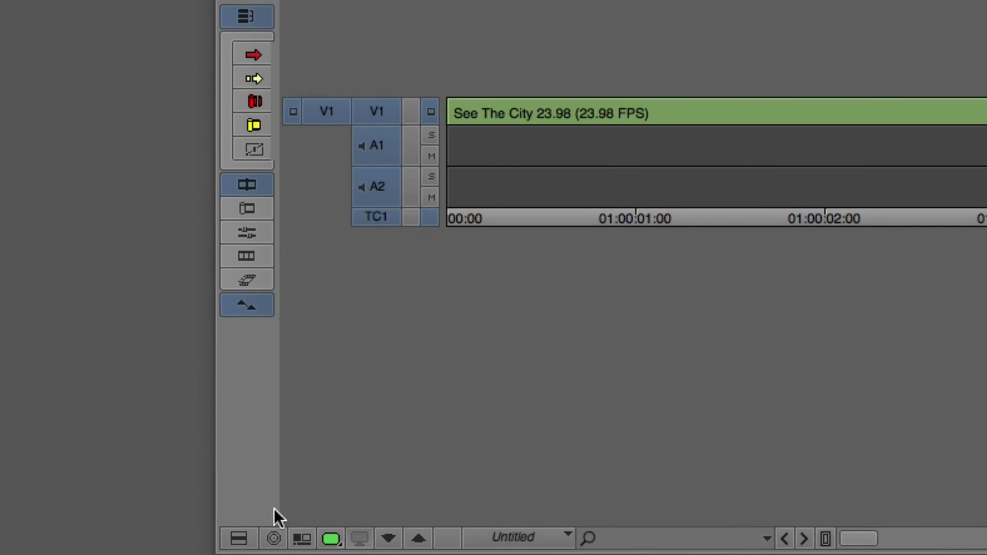
{"action": "left_click", "coordinate": [130, 549]}
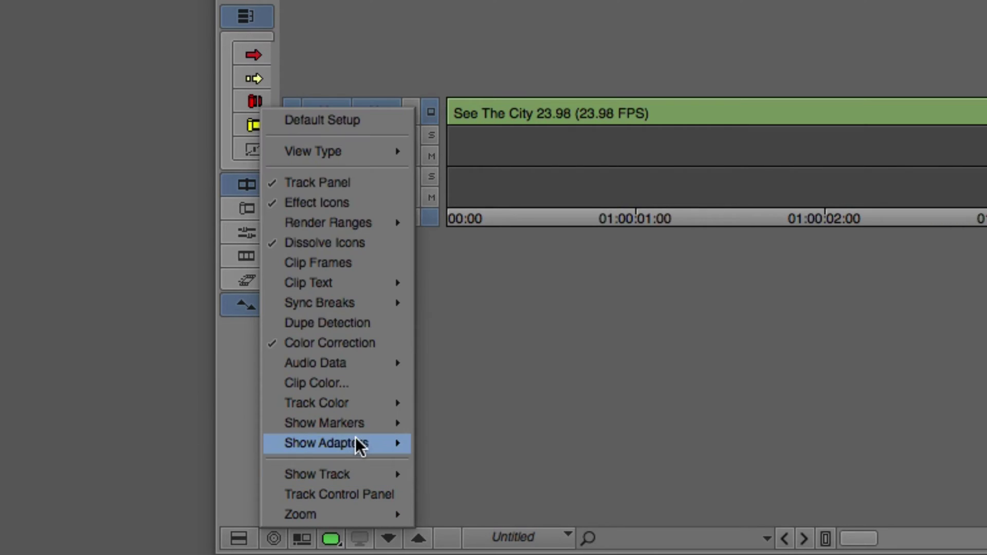
{"action": "mouse_move", "coordinate": [367, 451]}
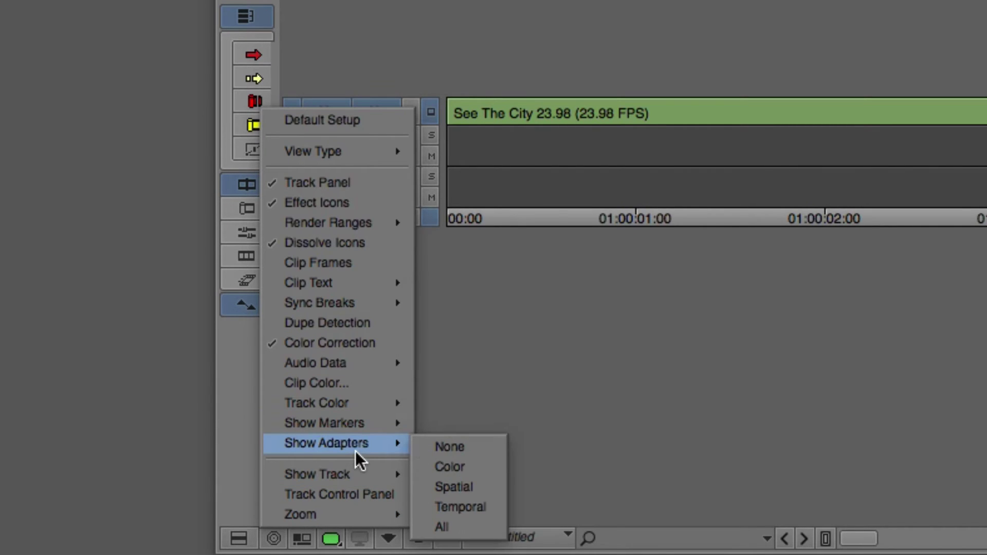
{"action": "left_click", "coordinate": [466, 530]}
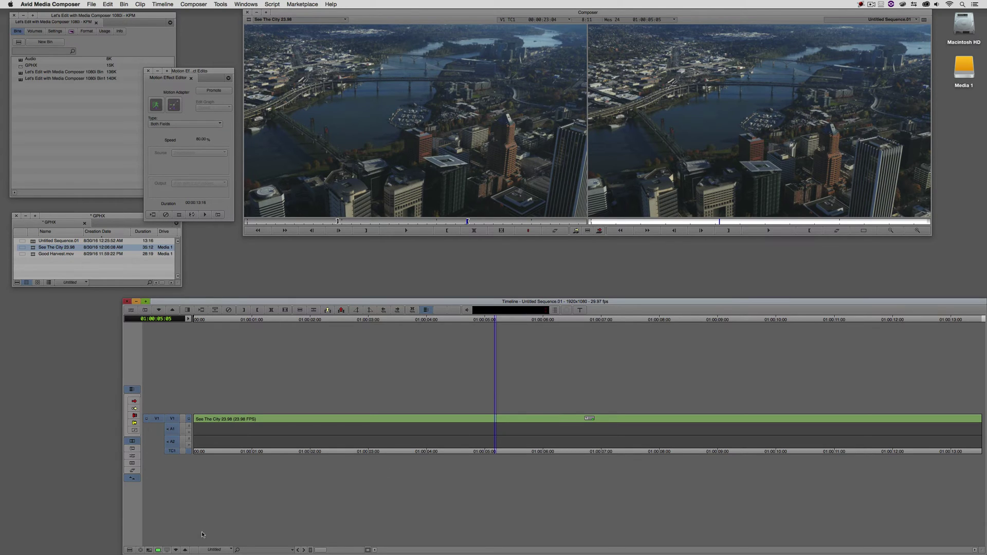
{"action": "left_click", "coordinate": [130, 551]}
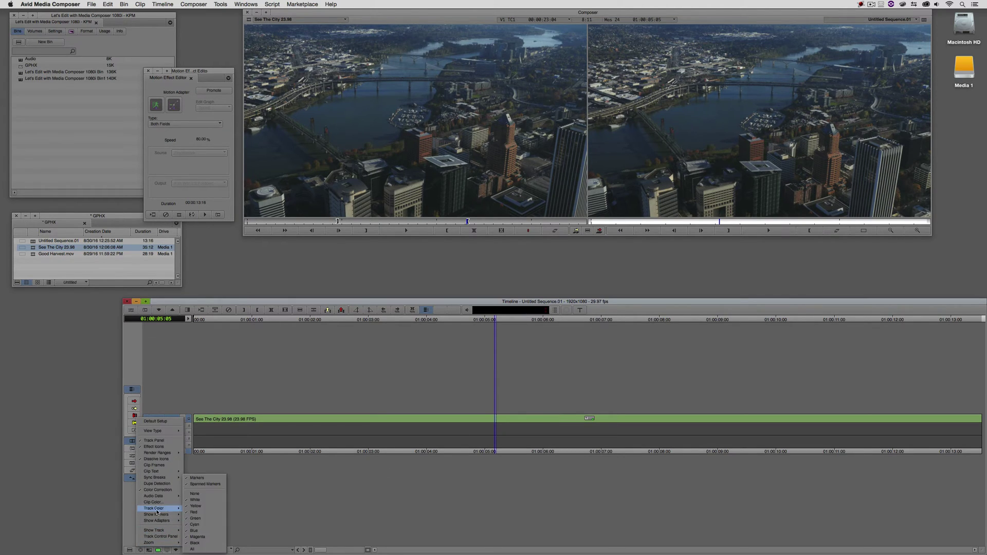
{"action": "mouse_move", "coordinate": [157, 521]}
{"action": "left_click", "coordinate": [191, 546]}
- At 01:00:07:05, promote the adapter to a Timewarp again, undo it, and raise the editor window
{"action": "left_click_drag", "start_coordinate": [590, 427], "coordinate": [612, 425]}
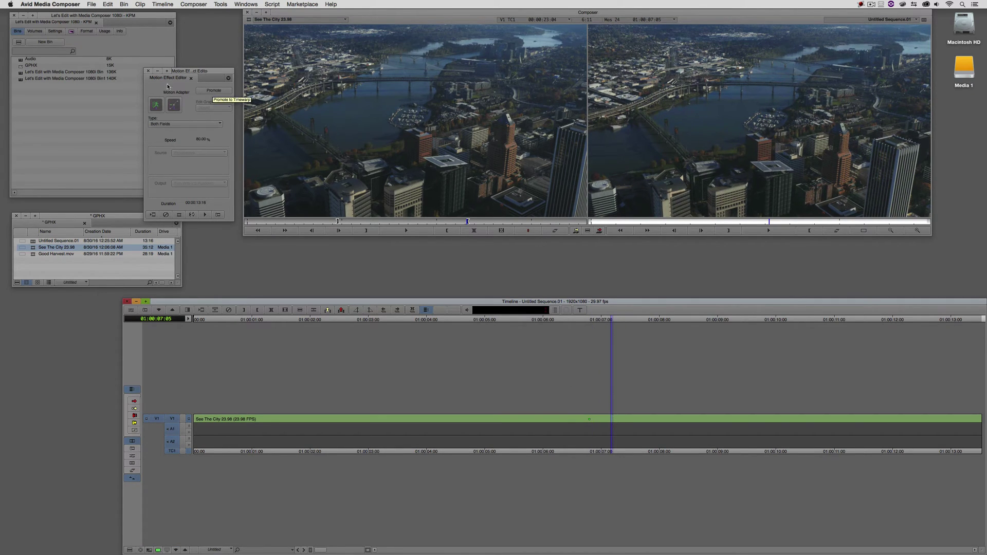
{"action": "left_click", "coordinate": [211, 92]}
{"action": "left_click", "coordinate": [207, 96]}
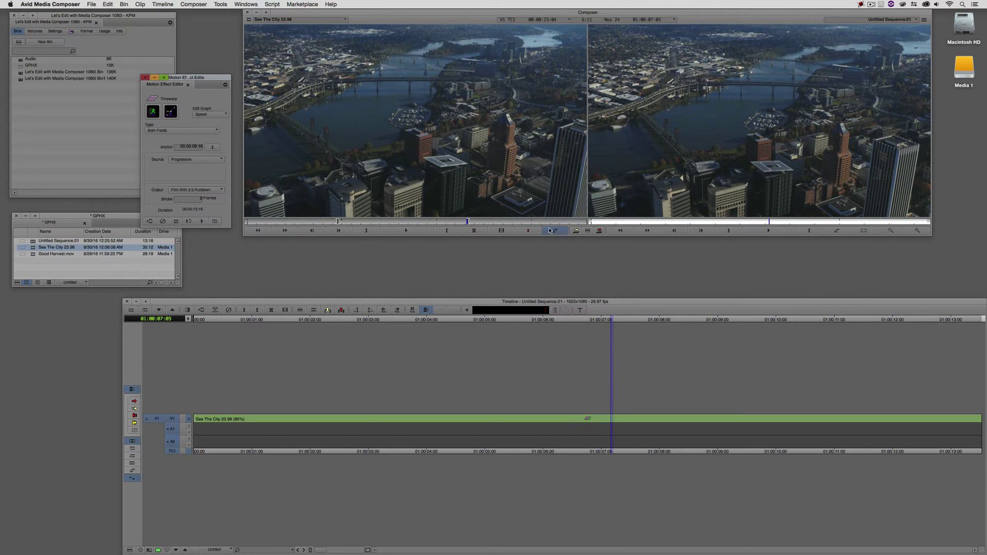
{"action": "key", "text": "super+z"}
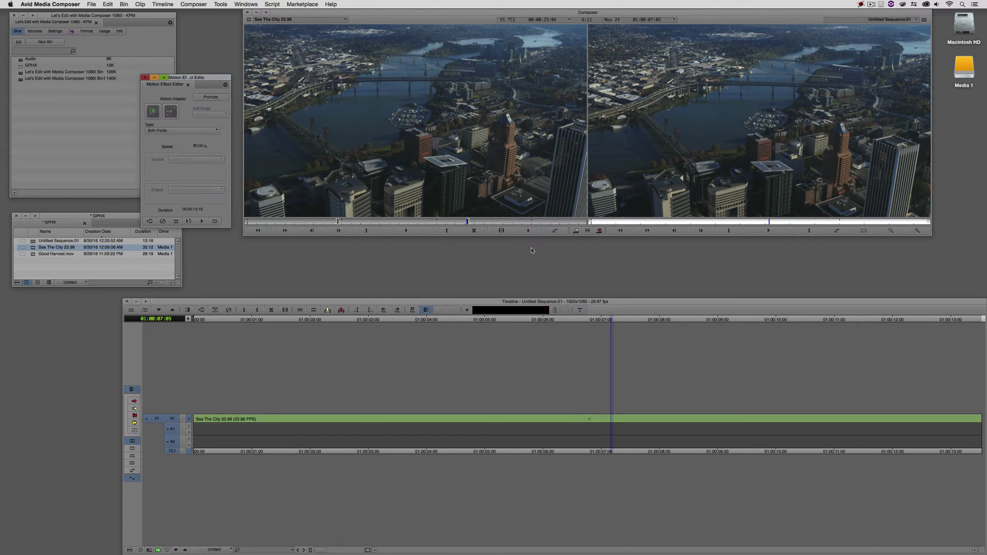
{"action": "left_click_drag", "start_coordinate": [201, 78], "coordinate": [206, 29]}
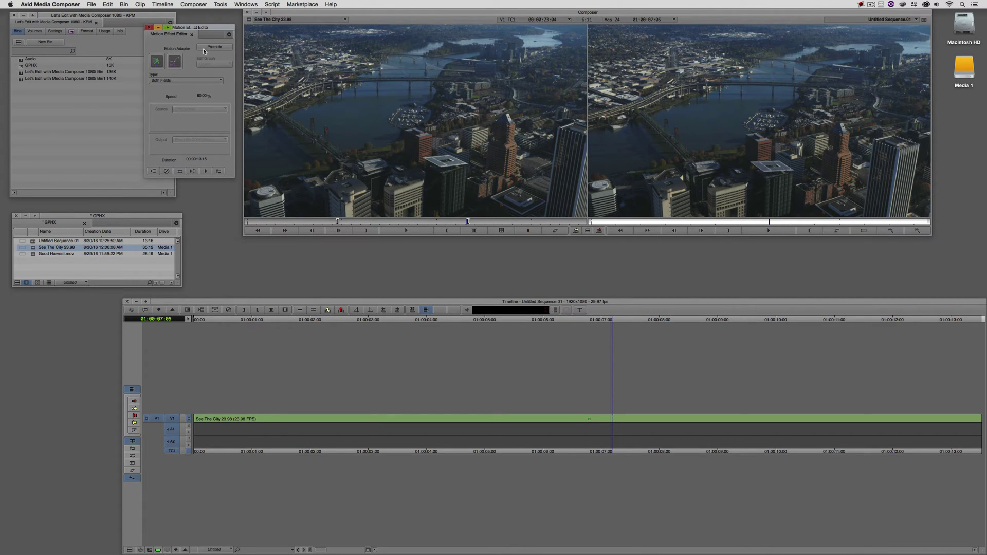
- Drag the Timewarp effect from the Effect Palette's Timewarp category onto the V1 See The City clip
{"action": "left_click", "coordinate": [103, 139]}
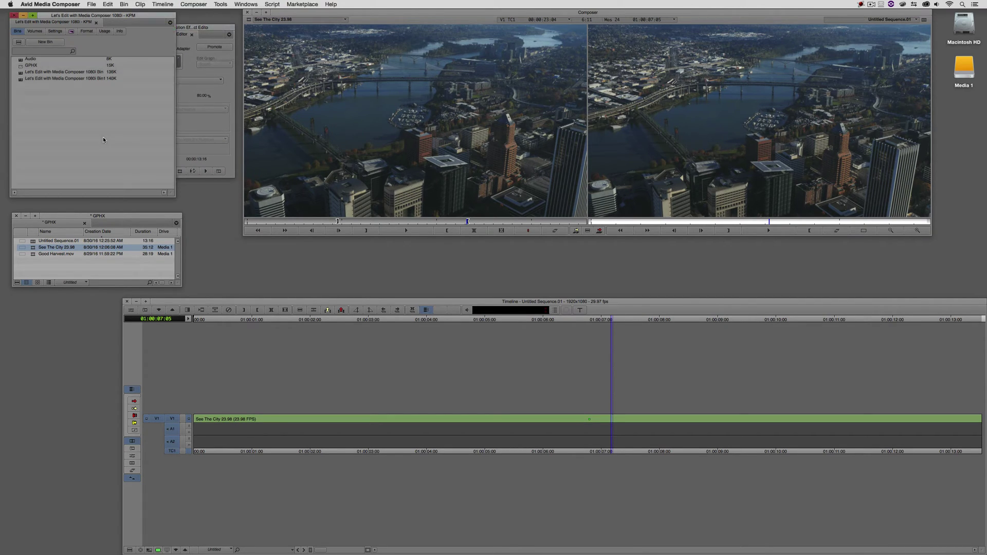
{"action": "key", "text": "super+8"}
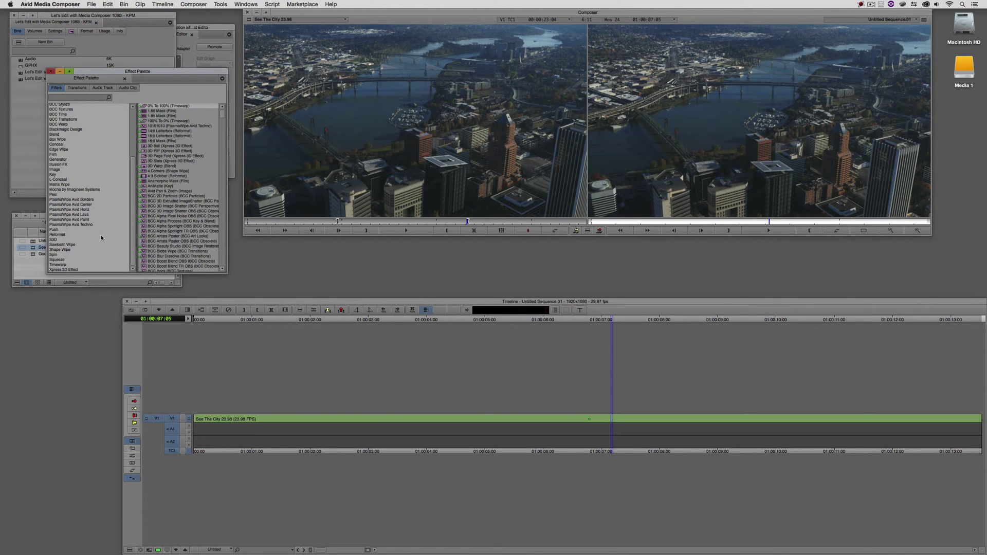
{"action": "left_click", "coordinate": [62, 265]}
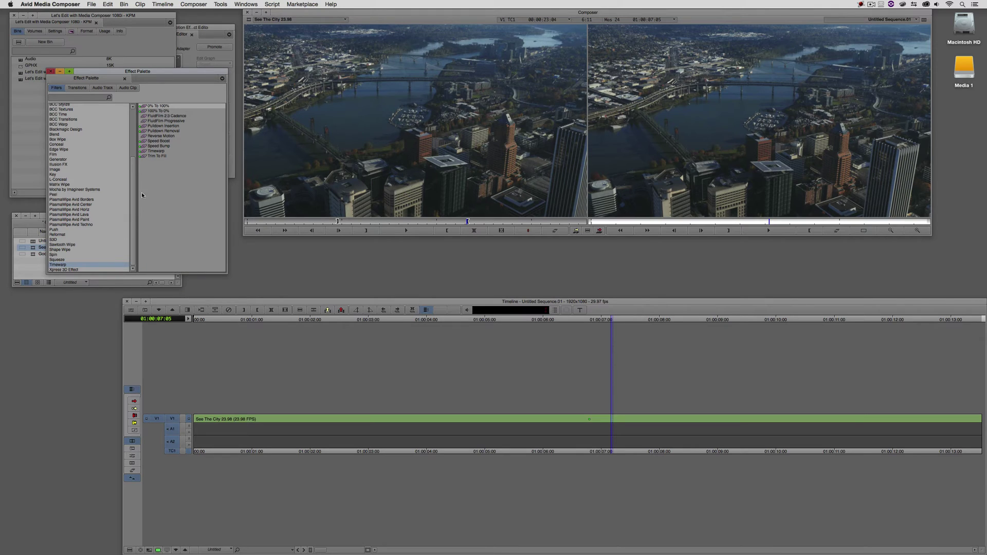
{"action": "left_click_drag", "start_coordinate": [146, 153], "coordinate": [599, 419]}
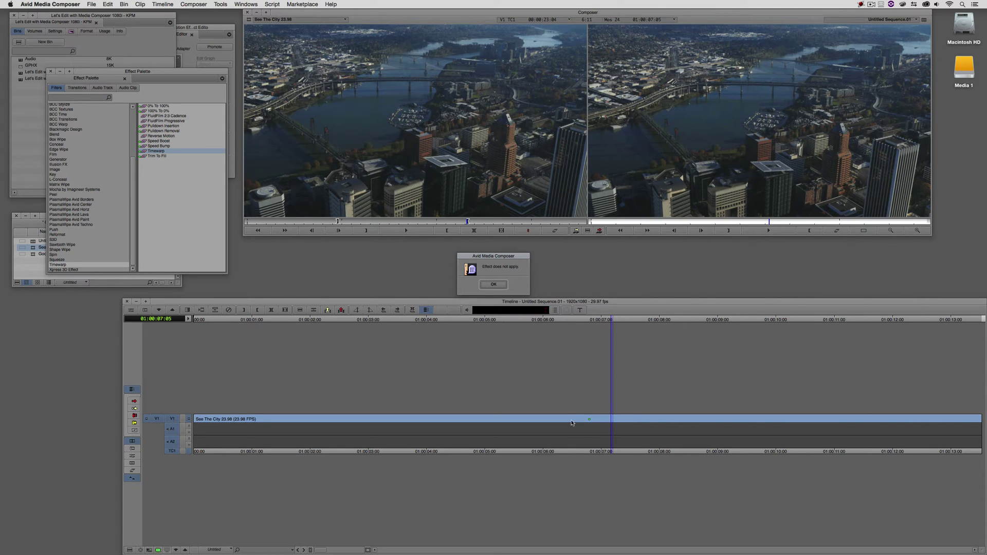
- Dismiss the warning, load Good Harvest.mov, and mark in at 00:00:02:11 and out at 00:00:21:08
{"action": "left_click", "coordinate": [497, 285]}
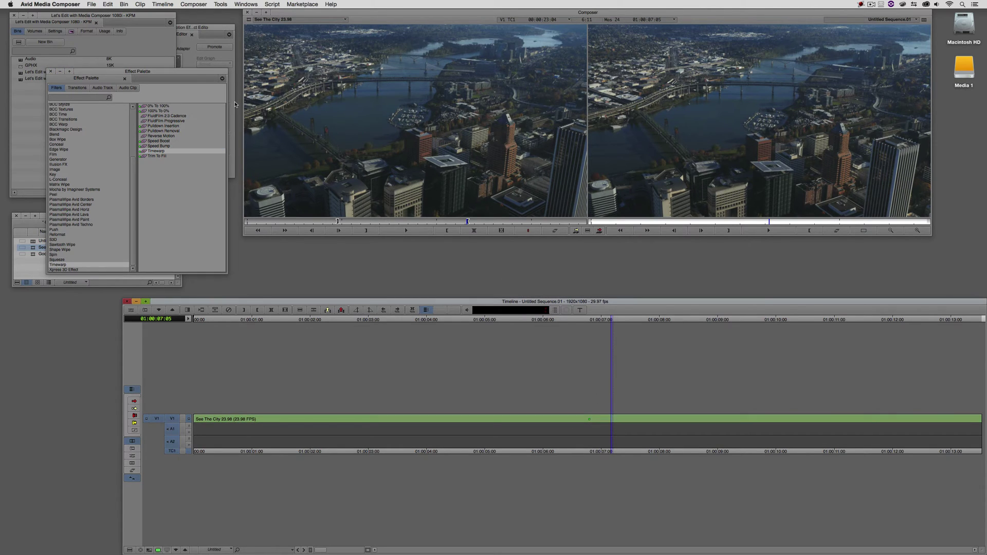
{"action": "left_click", "coordinate": [50, 71]}
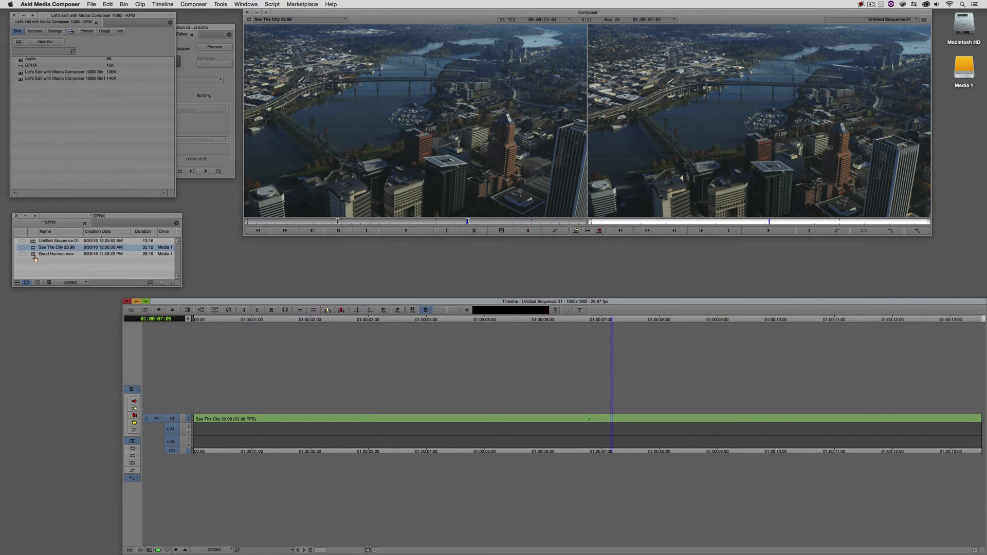
{"action": "key", "text": "Return"}
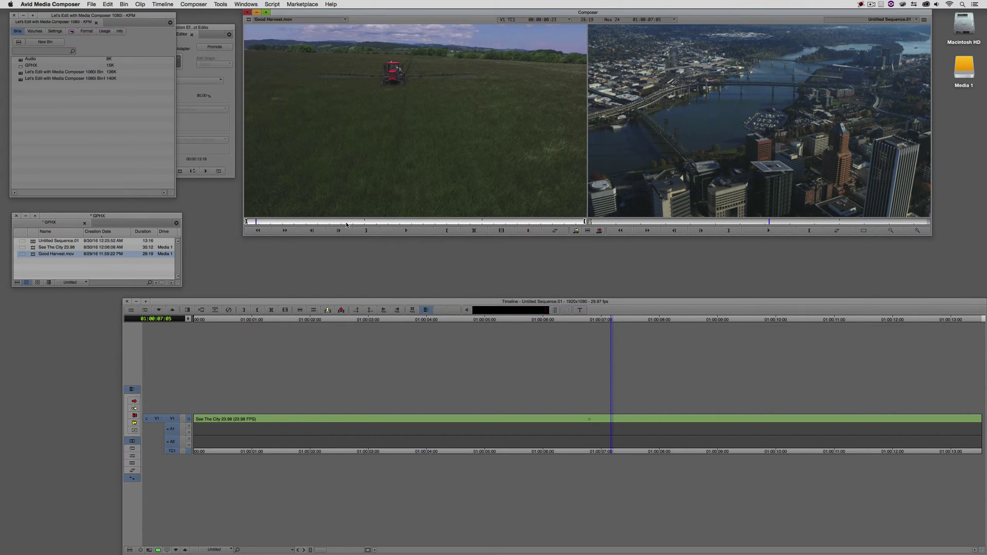
{"action": "left_click", "coordinate": [342, 222]}
{"action": "key", "text": "i"}
{"action": "key", "text": "l"}
{"action": "key", "text": "l"}
{"action": "key", "text": "l"}
{"action": "key", "text": "l"}
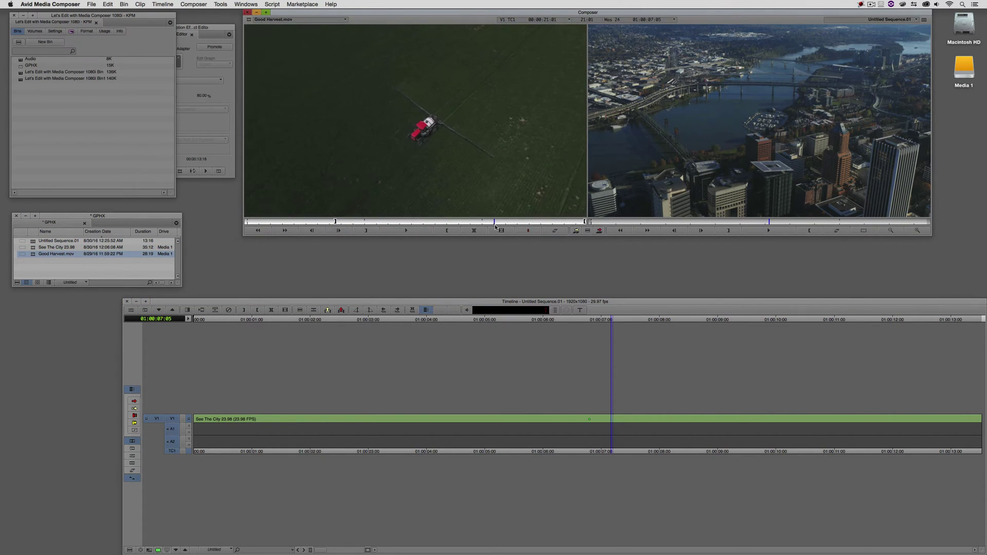
{"action": "key", "text": "o"}
{"action": "left_click_drag", "start_coordinate": [379, 223], "coordinate": [274, 224]}
{"action": "key", "text": "i"}
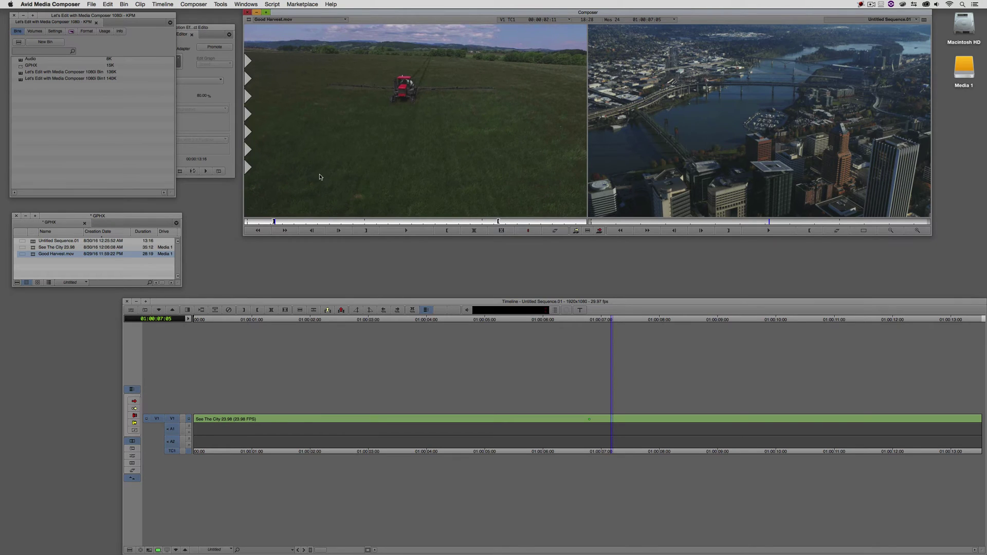
- Overwrite the marked Good Harvest section at the sequence start and review it to 01:00:10:14
{"action": "left_click", "coordinate": [180, 421]}
{"action": "key", "text": "Home"}
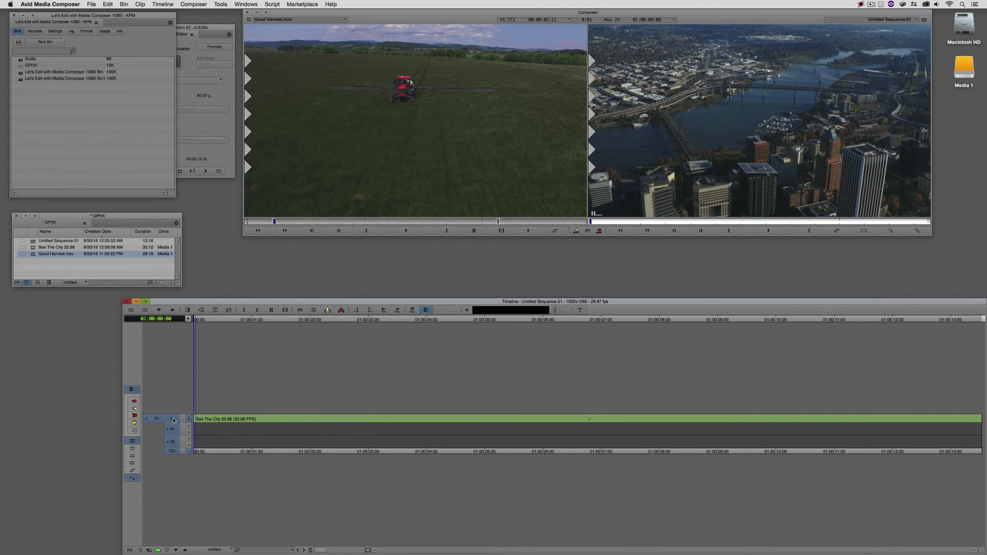
{"action": "key", "text": "b"}
{"action": "left_click", "coordinate": [518, 425]}
{"action": "key", "text": "l"}
{"action": "key", "text": "l"}
{"action": "key", "text": "l"}
{"action": "key", "text": "j"}
{"action": "key", "text": "j"}
{"action": "key", "text": "j"}
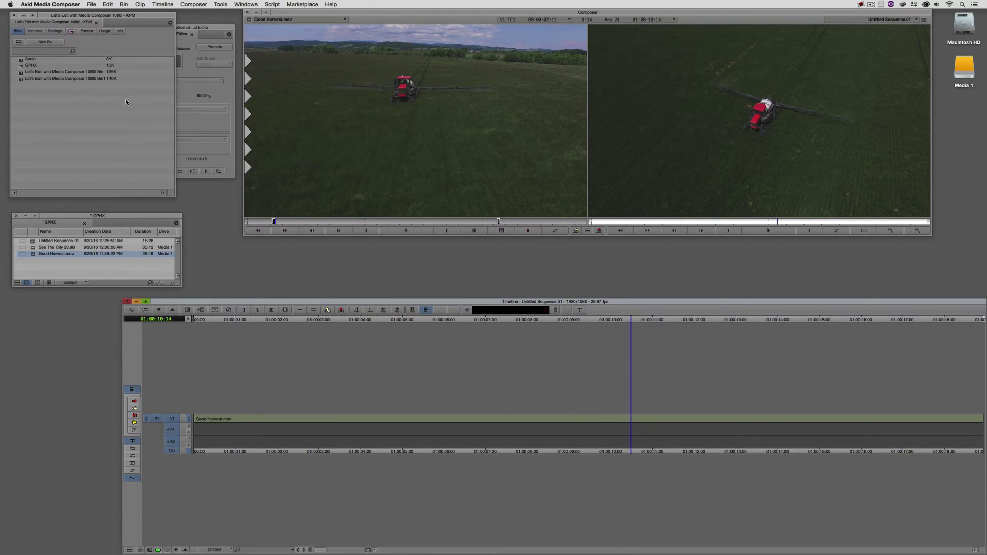
{"action": "key", "text": "super+8"}
- Drop Timewarp onto the Good Harvest clip, park at 01:00:09:00, and reposition the Motion Effect Editor
{"action": "left_click_drag", "start_coordinate": [149, 150], "coordinate": [569, 421]}
{"action": "left_click", "coordinate": [570, 420]}
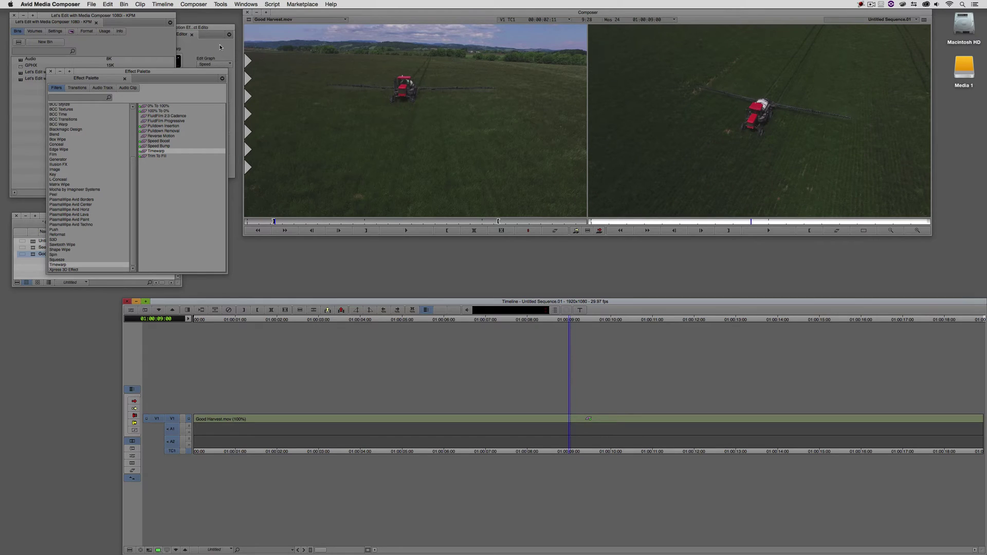
{"action": "left_click_drag", "start_coordinate": [202, 30], "coordinate": [177, 91]}
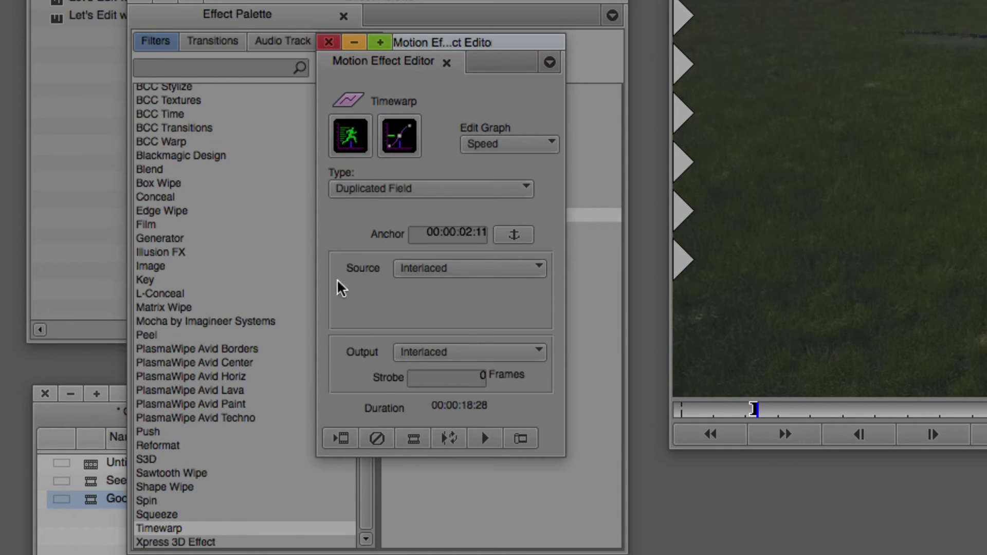
- Set the source to Film With 2:3 Pulldown, detect the BC CD DD AA BB phase, and play back
{"action": "left_click", "coordinate": [506, 271]}
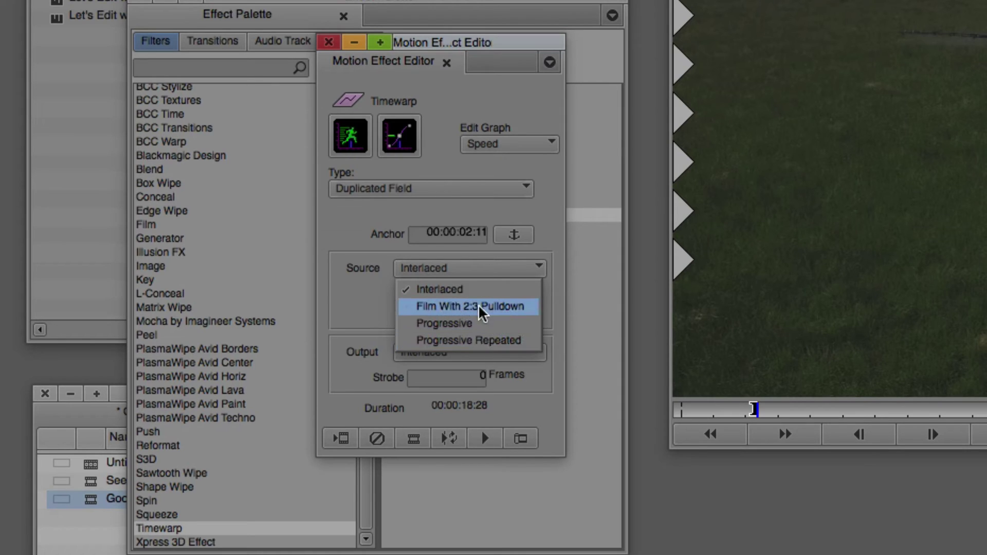
{"action": "left_click", "coordinate": [426, 307]}
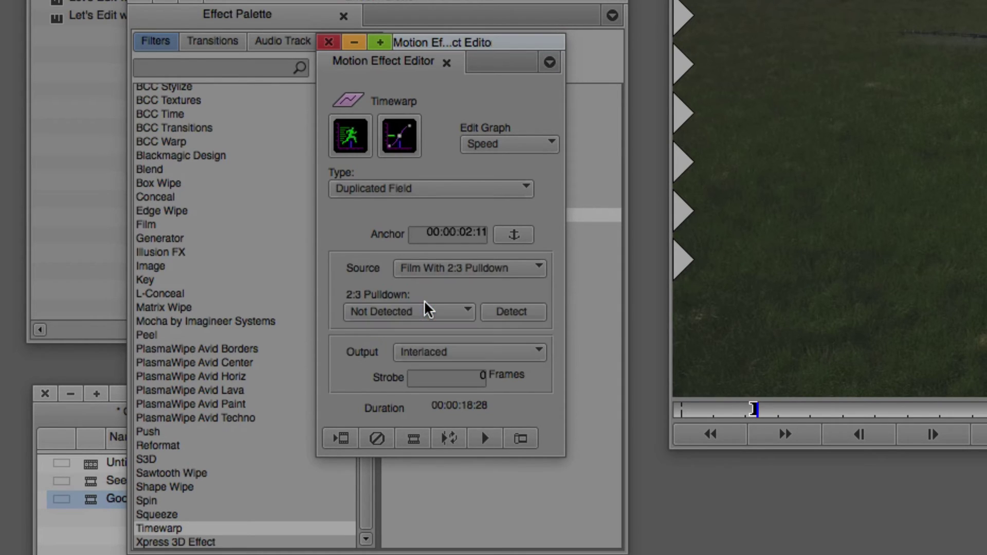
{"action": "left_click", "coordinate": [428, 312]}
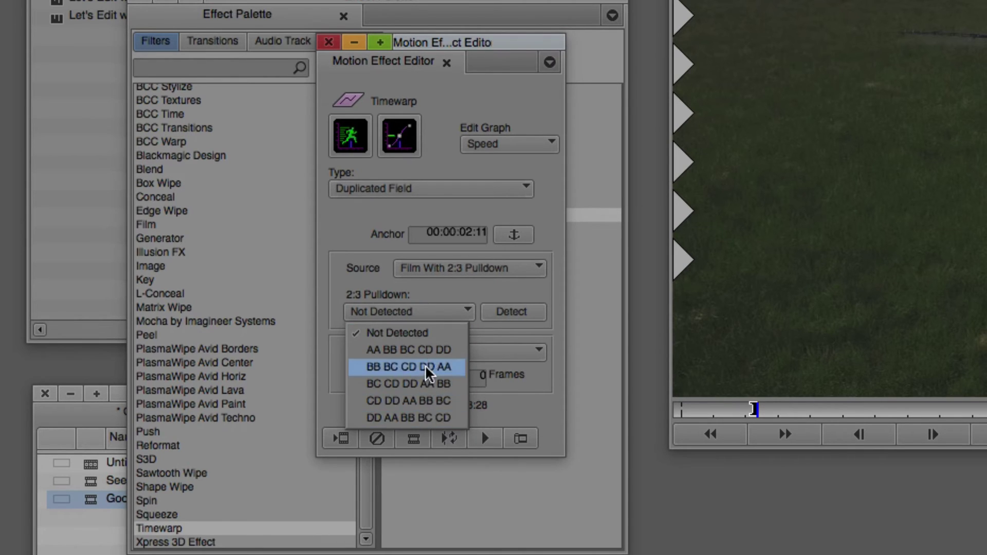
{"action": "left_click", "coordinate": [431, 333]}
{"action": "left_click", "coordinate": [520, 313]}
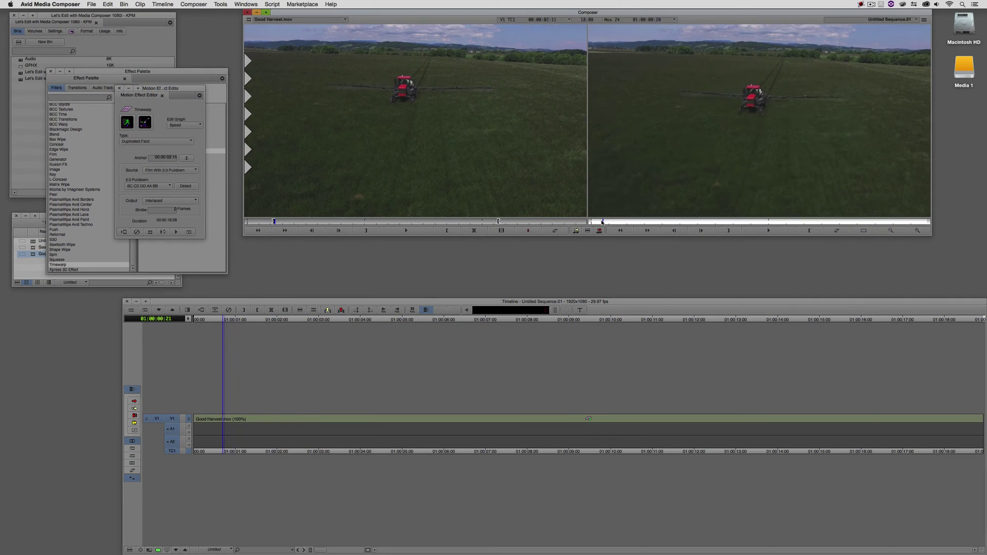
{"action": "left_click_drag", "start_coordinate": [602, 222], "coordinate": [584, 222]}
{"action": "key", "text": "space"}
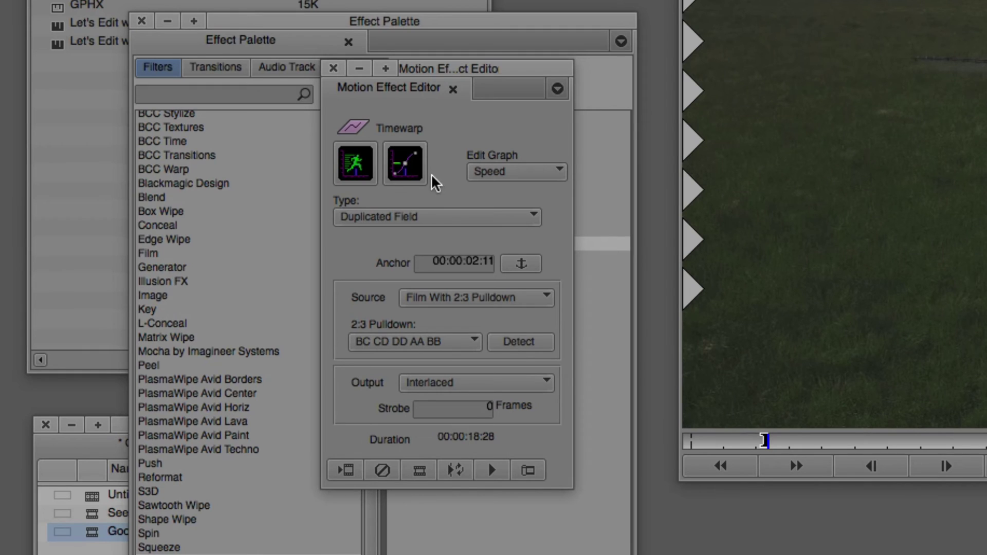
- Switch the Good Harvest Timewarp type from Duplicated Field to VTR-Style
{"action": "left_click", "coordinate": [434, 216]}
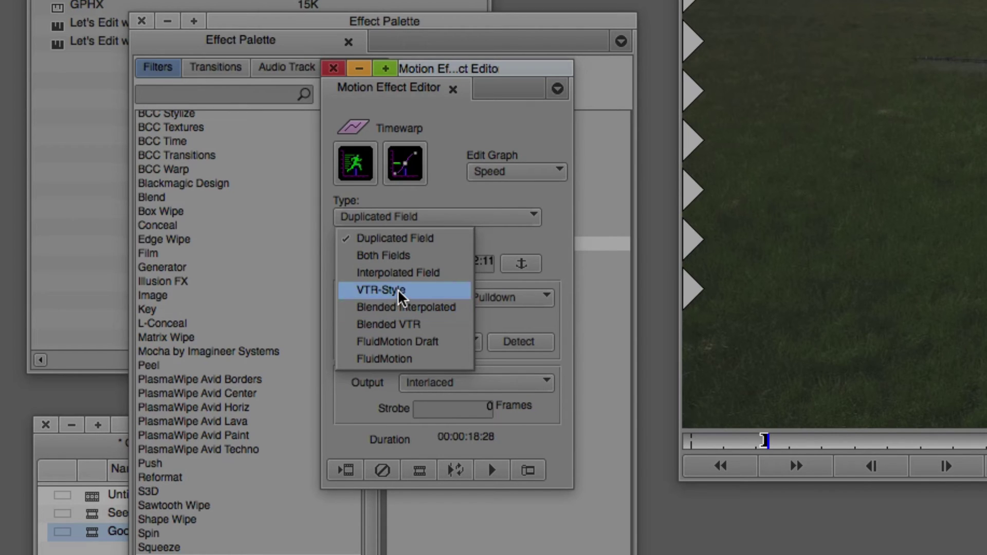
{"action": "left_click", "coordinate": [400, 295]}
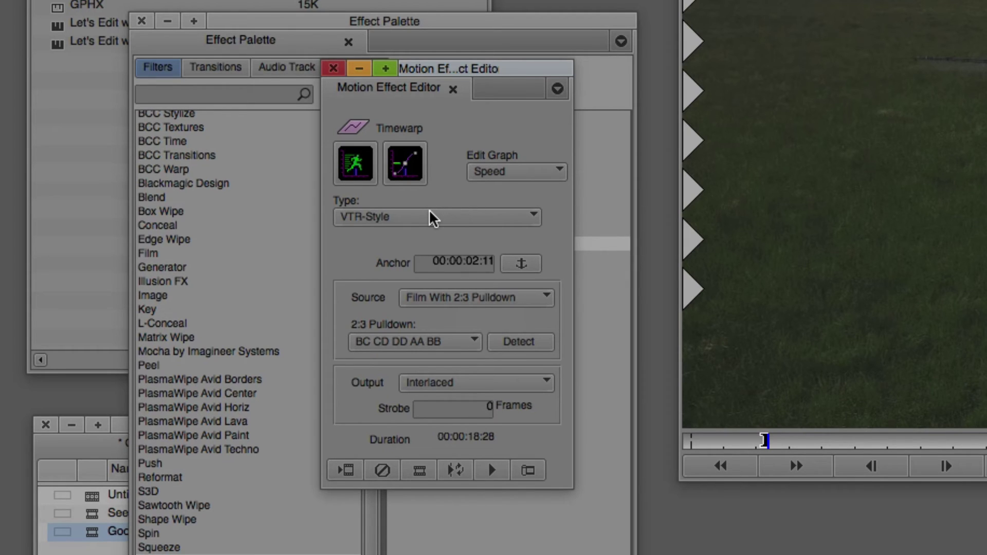
- Expand the editor to show the Speed and Position graphs, move it aside, and return near the clip start
{"action": "left_click", "coordinate": [353, 169]}
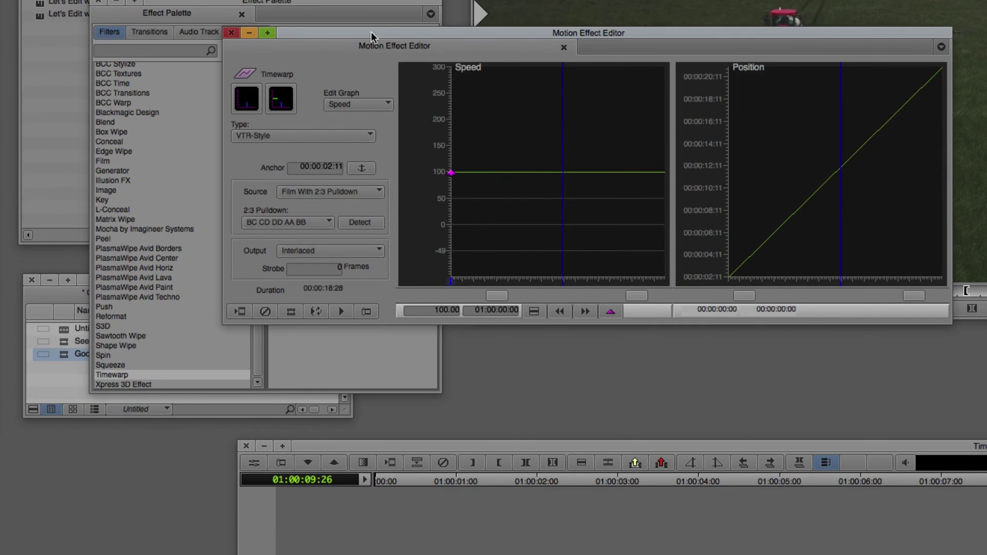
{"action": "left_click_drag", "start_coordinate": [371, 32], "coordinate": [183, 129]}
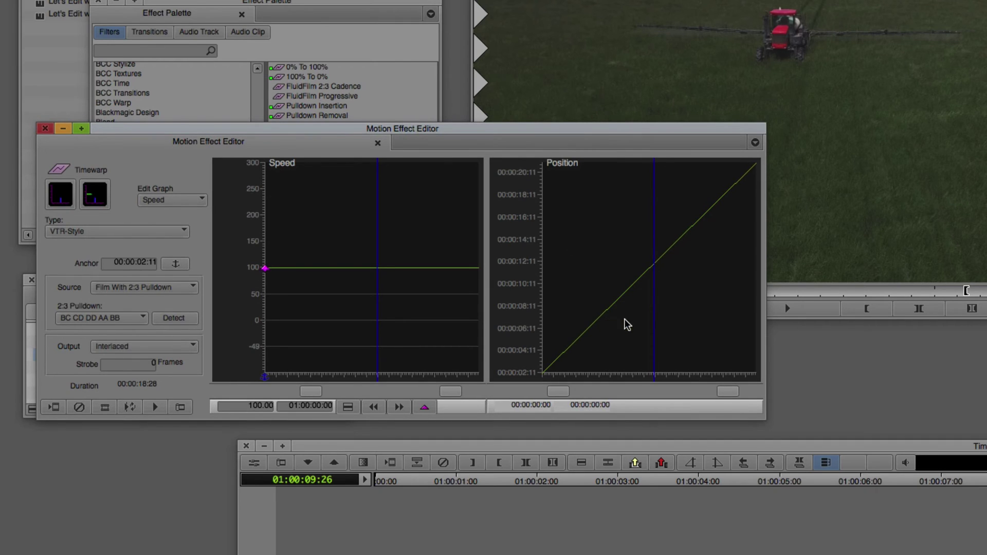
{"action": "left_click_drag", "start_coordinate": [623, 325], "coordinate": [540, 335]}
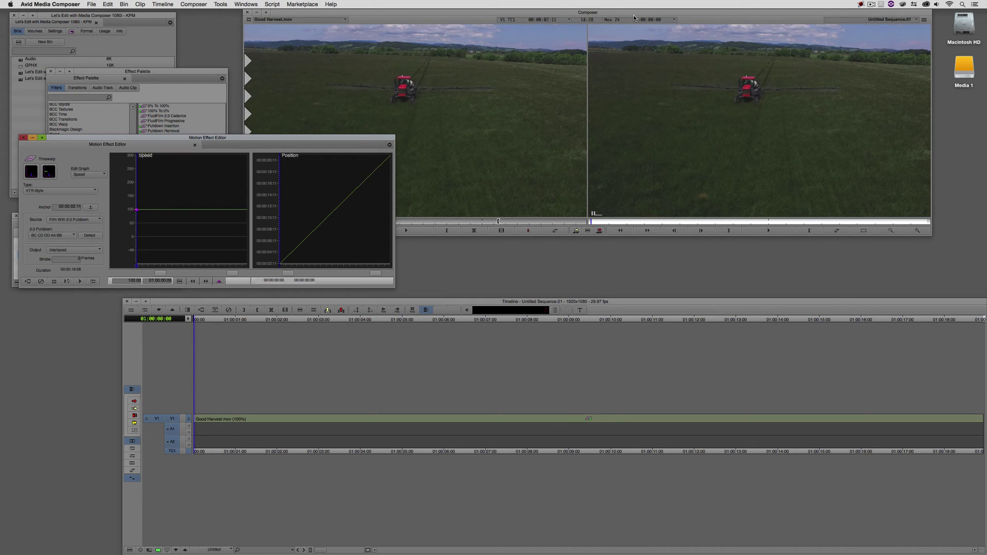
{"action": "left_click_drag", "start_coordinate": [808, 425], "coordinate": [985, 402]}
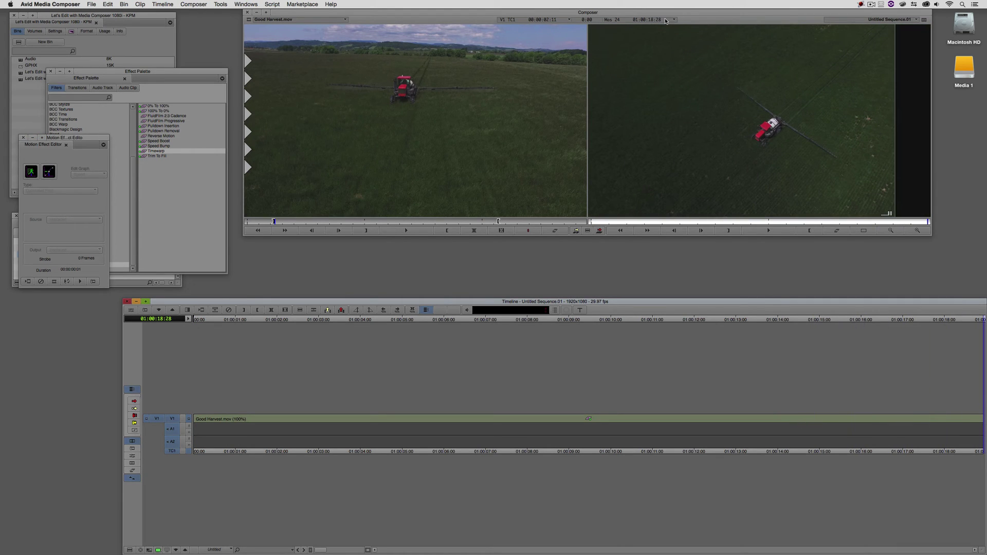
{"action": "left_click", "coordinate": [402, 428]}
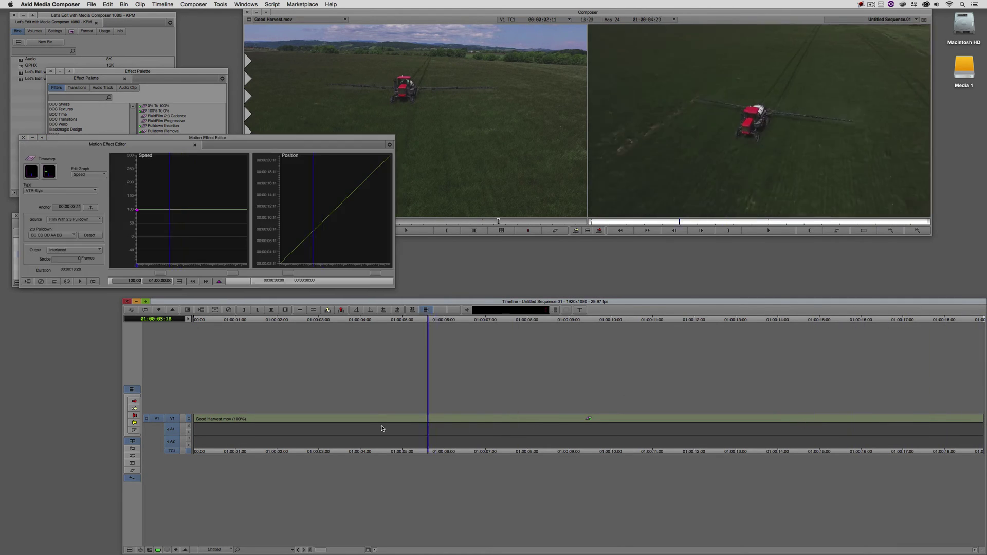
{"action": "left_click_drag", "start_coordinate": [367, 425], "coordinate": [192, 417]}
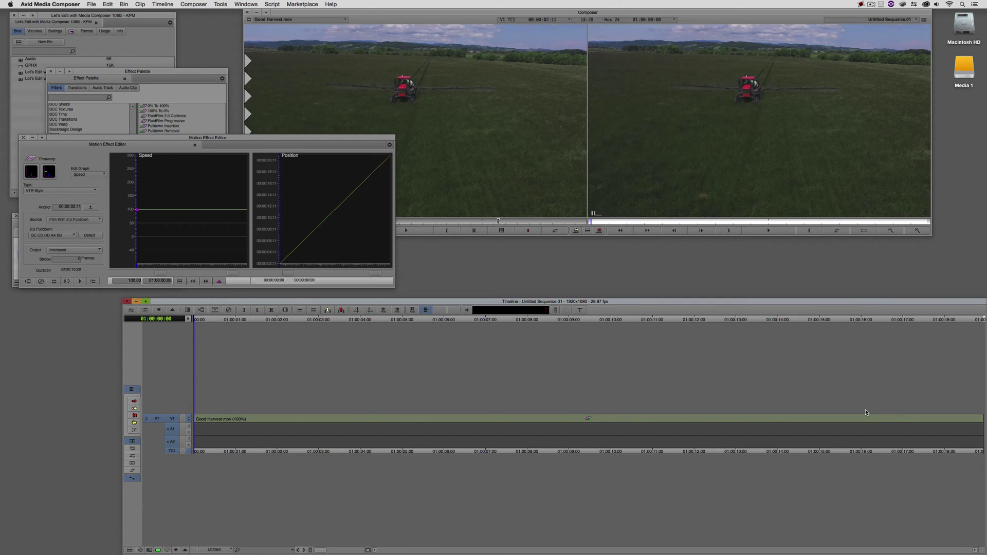
{"action": "key", "text": "super+1"}
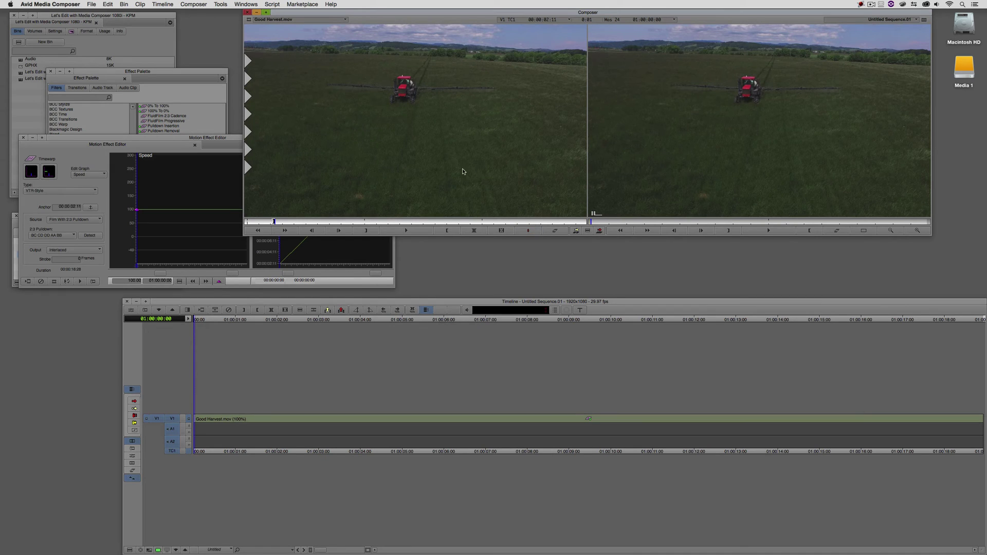
{"action": "left_click", "coordinate": [229, 139]}
{"action": "left_click_drag", "start_coordinate": [227, 141], "coordinate": [300, 230]}
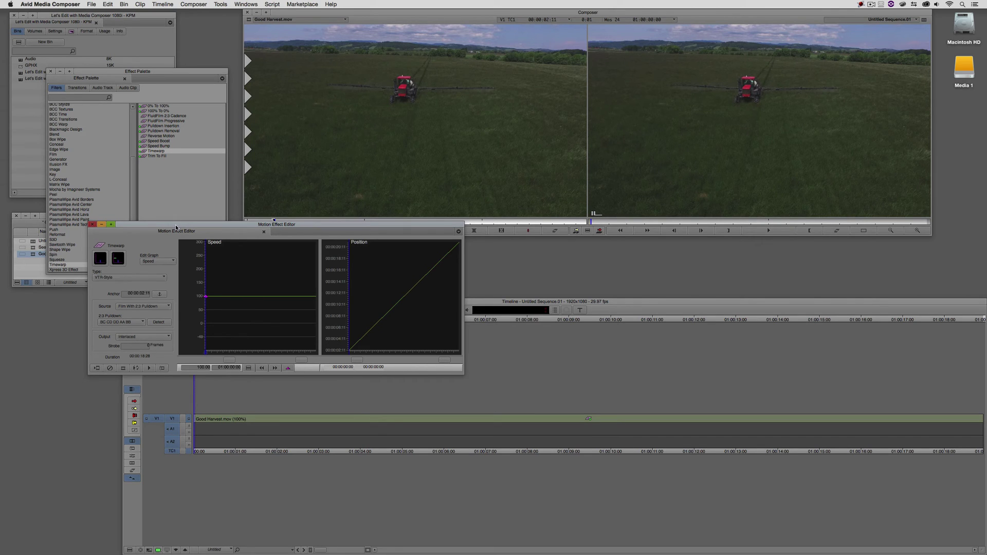
- Show only the Speed graph, drag its keyframe from 100 down to 50%, and play it back
{"action": "left_click_drag", "start_coordinate": [175, 228], "coordinate": [131, 176]}
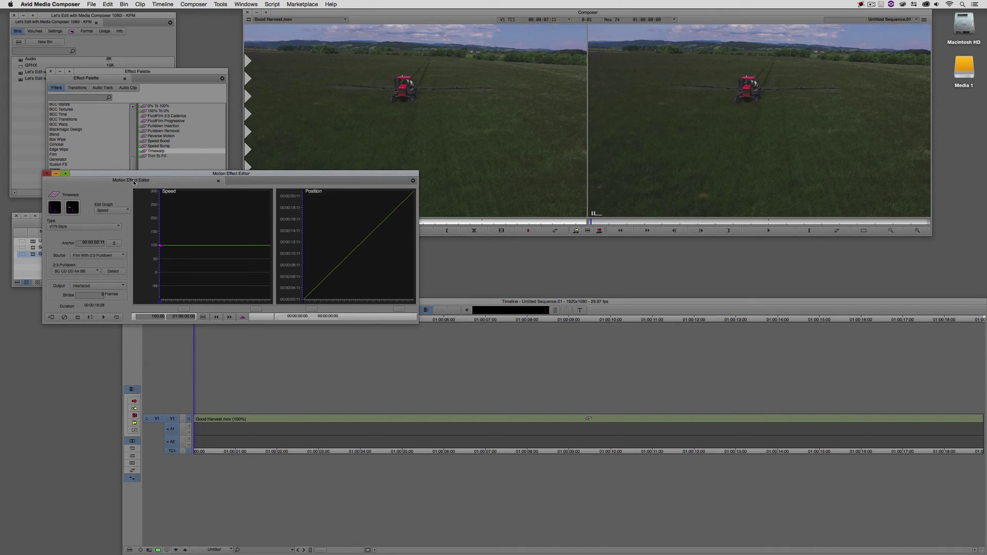
{"action": "left_click", "coordinate": [73, 210]}
{"action": "left_click_drag", "start_coordinate": [145, 178], "coordinate": [130, 126]}
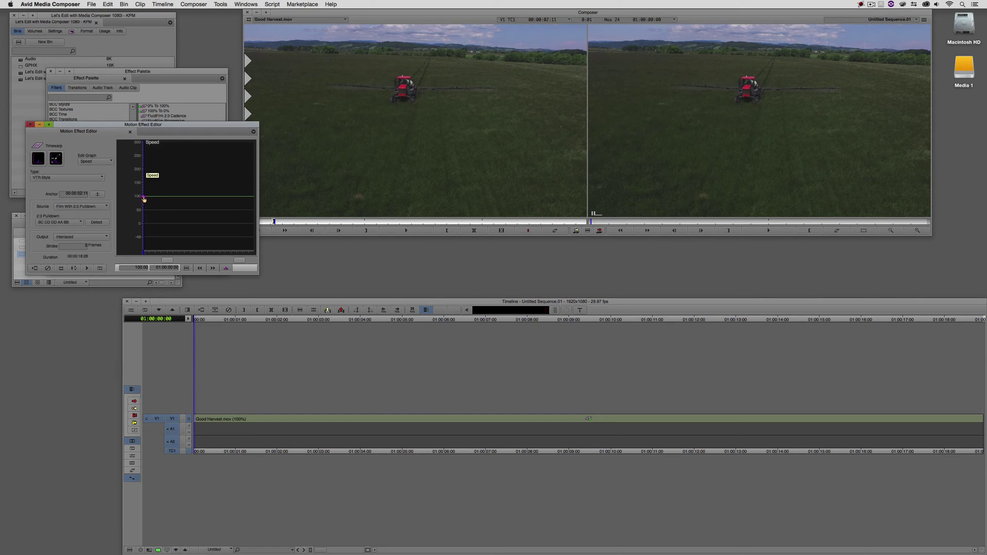
{"action": "left_click_drag", "start_coordinate": [144, 200], "coordinate": [143, 210]}
{"action": "key", "text": "space"}
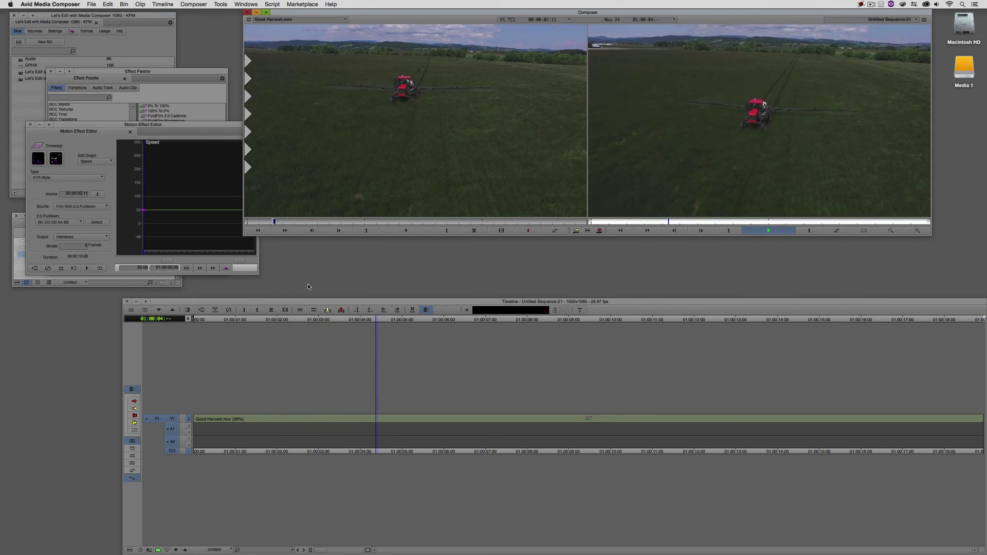
- Enter 66.666 as the speed value (about 67%) and replay the sequence from the start
{"action": "left_click", "coordinate": [197, 125]}
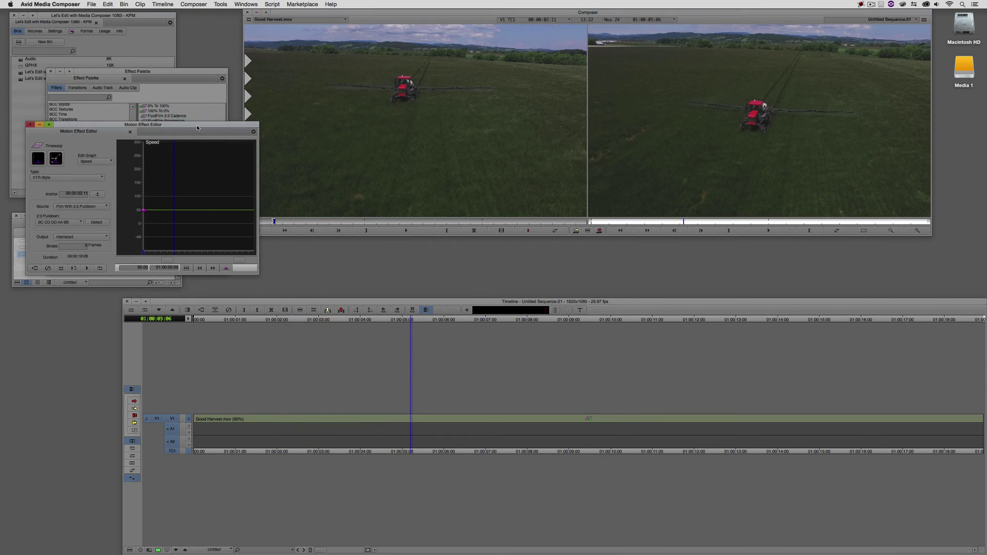
{"action": "left_click", "coordinate": [128, 268]}
{"action": "key", "text": "Return"}
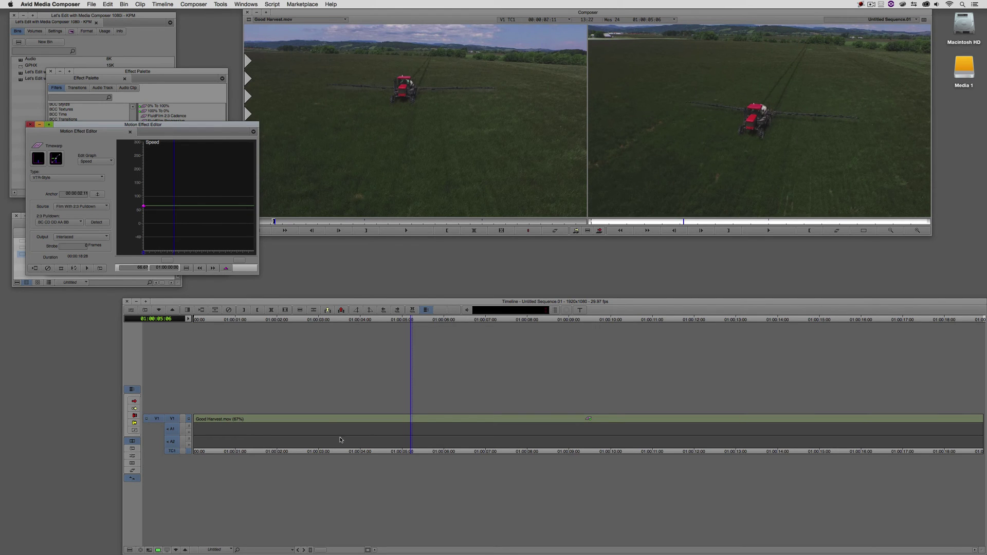
{"action": "left_click_drag", "start_coordinate": [309, 435], "coordinate": [157, 426]}
{"action": "key", "text": "space"}
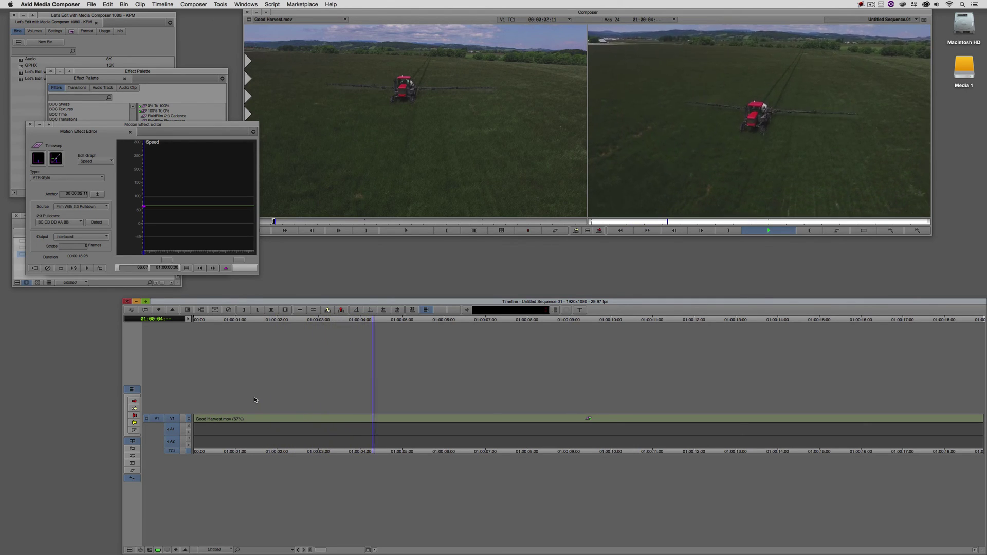
{"action": "key", "text": "space"}
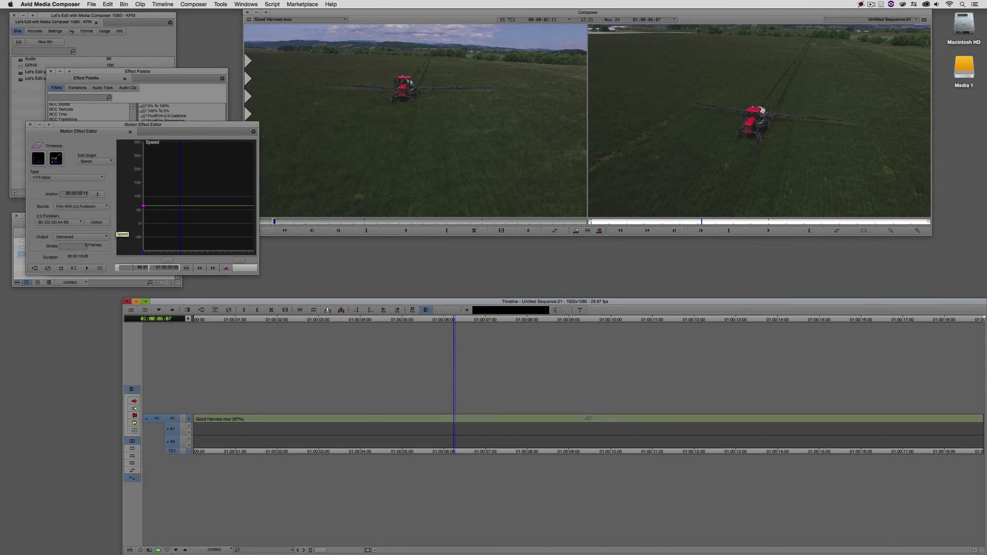
- Enter 150 in the speed field and scrub back to the start of the sequence
{"action": "left_click", "coordinate": [116, 227]}
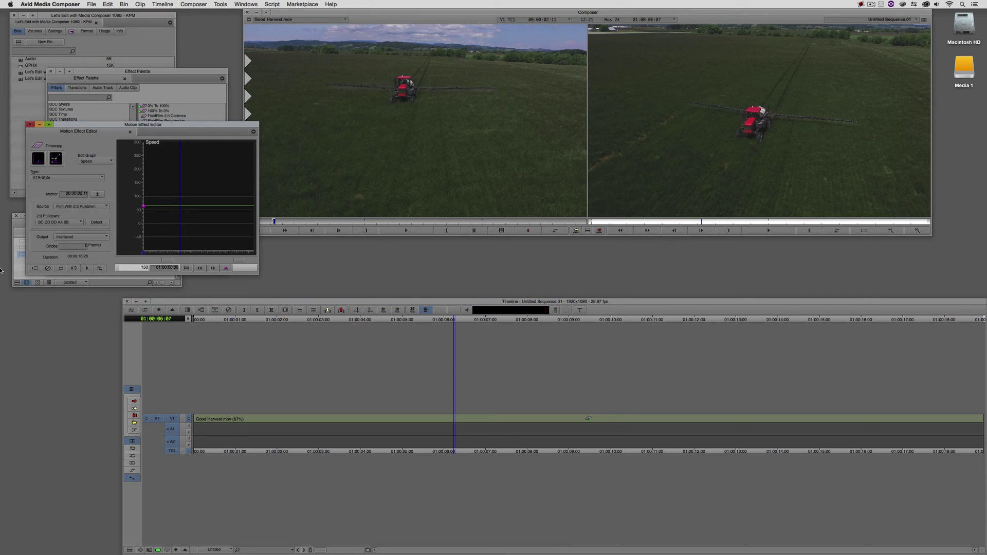
{"action": "key", "text": "Return"}
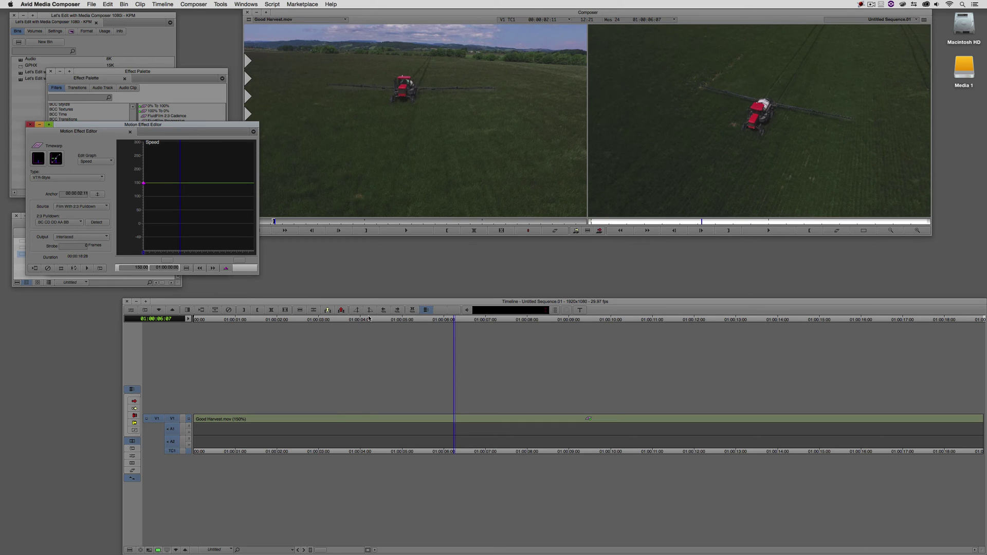
{"action": "left_click_drag", "start_coordinate": [324, 415], "coordinate": [397, 383]}
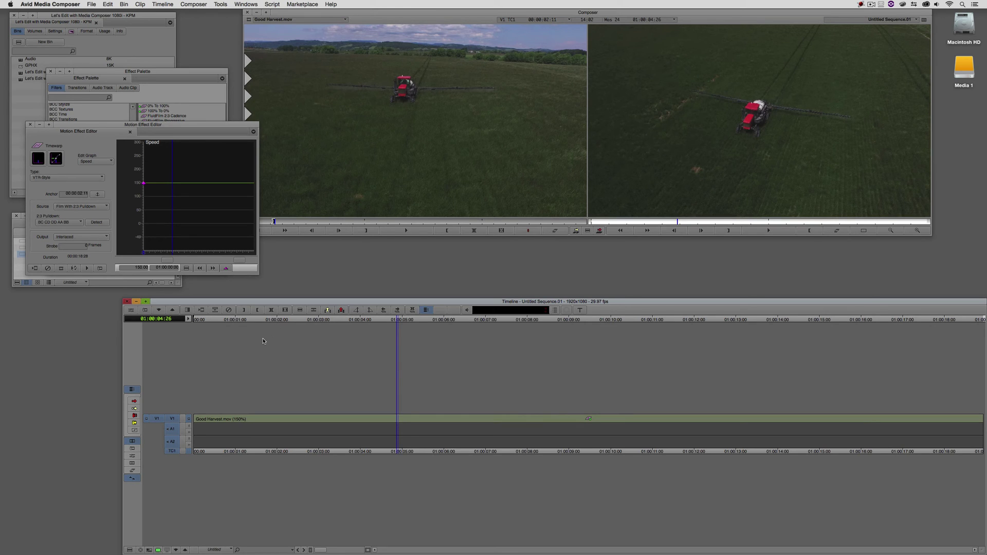
- Add speed keyframes at 01:00:04:26 and 01:00:06:19, drop the second to 50%, and play the ramp
{"action": "left_click", "coordinate": [225, 269]}
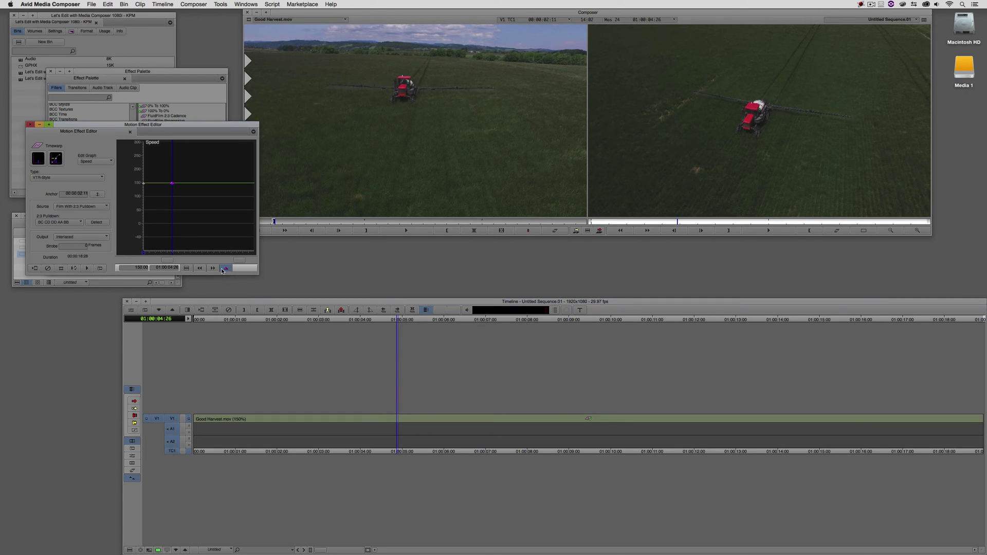
{"action": "left_click_drag", "start_coordinate": [172, 214], "coordinate": [183, 213]}
{"action": "key", "text": "apostrophe"}
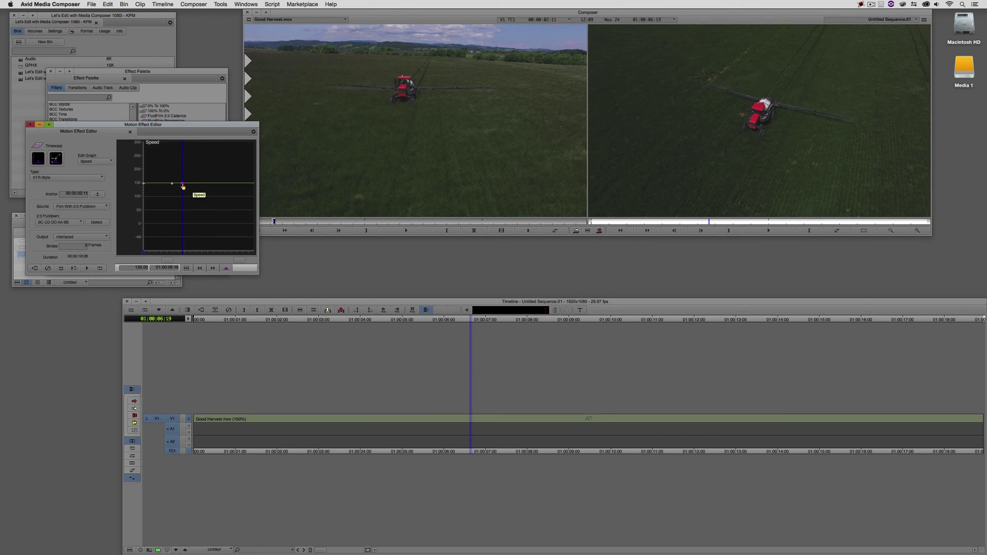
{"action": "left_click_drag", "start_coordinate": [183, 184], "coordinate": [128, 211]}
{"action": "key", "text": "space"}
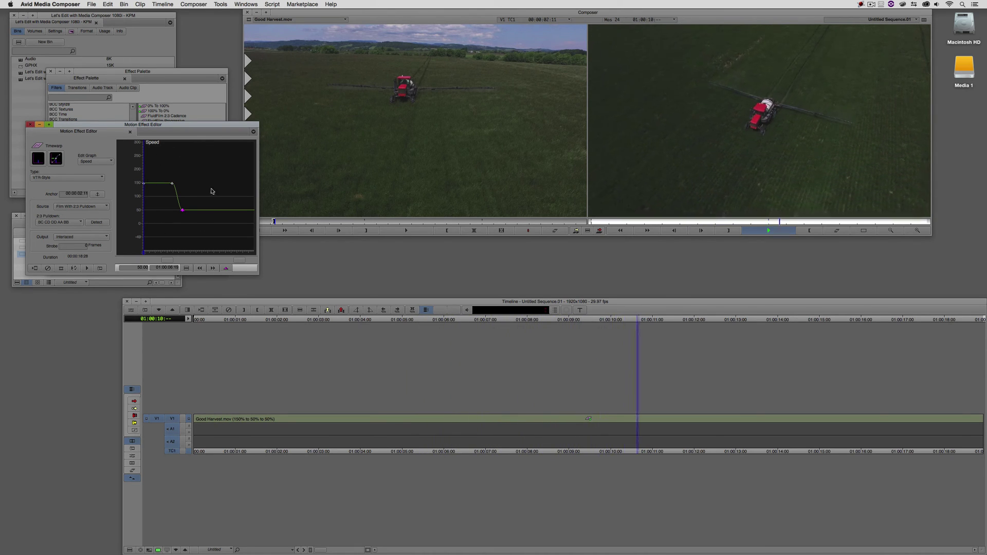
{"action": "key", "text": "space"}
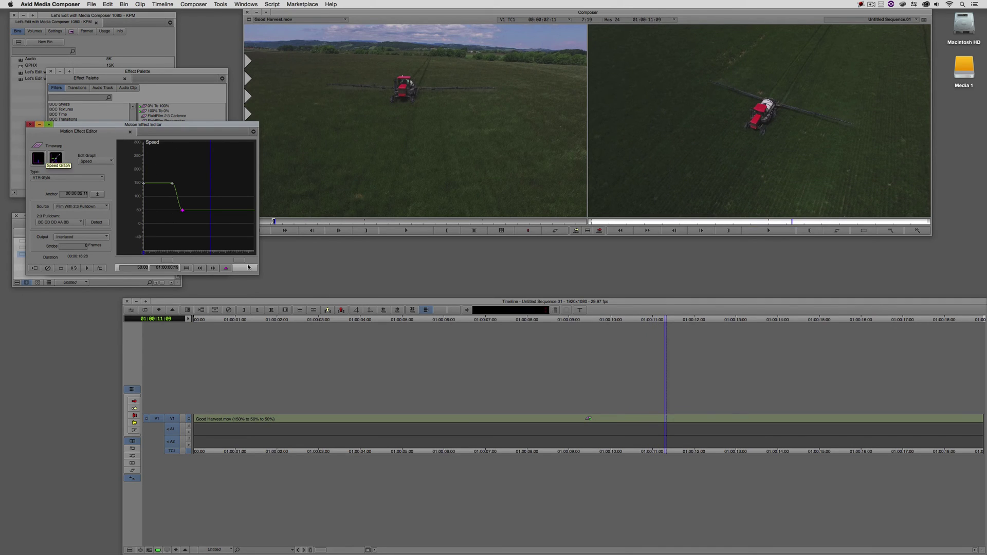
{"action": "left_click_drag", "start_coordinate": [577, 409], "coordinate": [500, 407]}
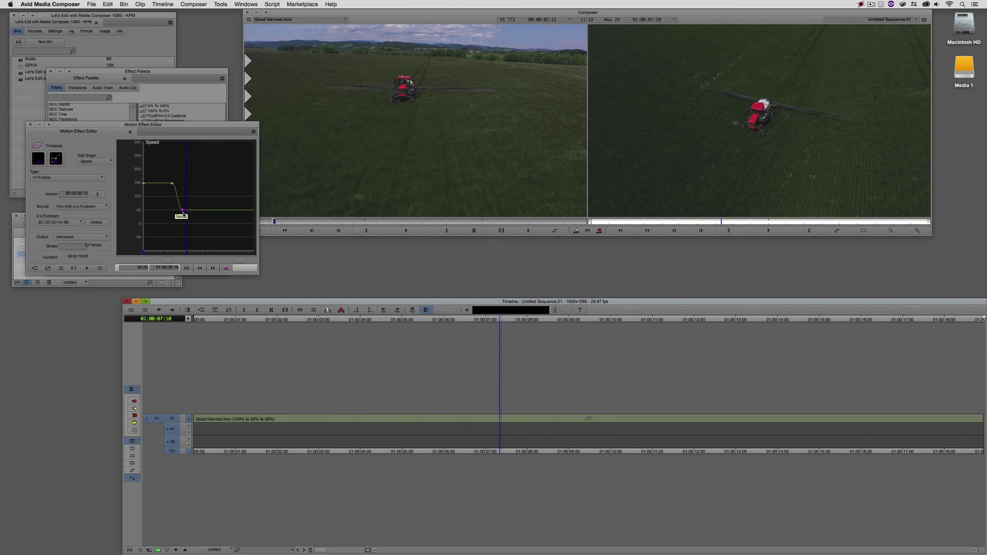
{"action": "left_click_drag", "start_coordinate": [183, 212], "coordinate": [181, 221]}
{"action": "key", "text": "super+z"}
{"action": "left_click", "coordinate": [172, 184]}
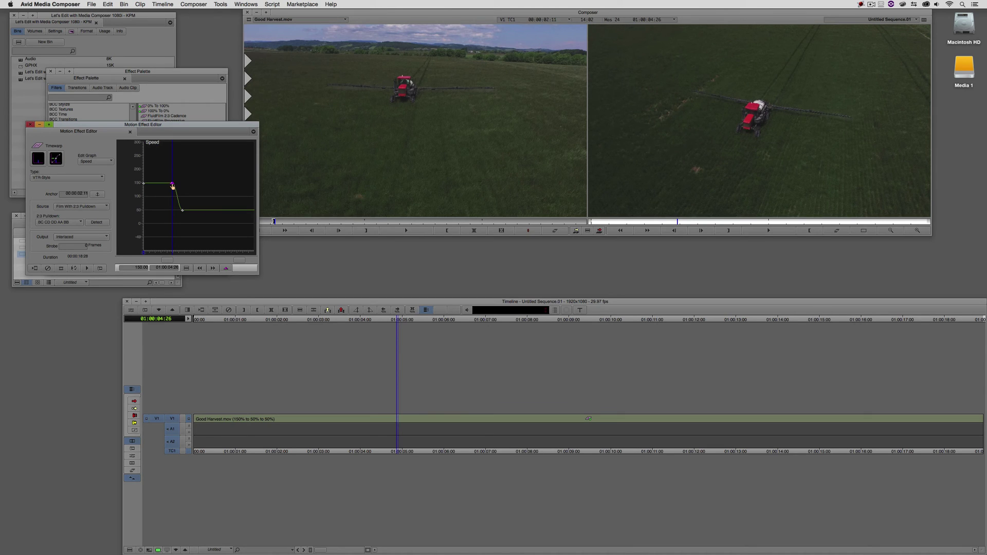
{"action": "left_click_drag", "start_coordinate": [155, 186], "coordinate": [141, 186]}
{"action": "key", "text": "super+z"}
- Slide the 150% keyframe earlier to 01:00:02:17 and reshape the ramp down to 50%
{"action": "left_click_drag", "start_coordinate": [172, 186], "coordinate": [170, 186]}
{"action": "mouse_move", "coordinate": [160, 185]}
{"action": "left_mouse_down"}
{"action": "mouse_move", "coordinate": [203, 185]}
{"action": "mouse_move", "coordinate": [158, 184]}
{"action": "mouse_move", "coordinate": [173, 185]}
{"action": "left_mouse_up"}
{"action": "left_click_drag", "start_coordinate": [174, 187], "coordinate": [159, 186]}
{"action": "mouse_move", "coordinate": [160, 186]}
{"action": "left_mouse_down"}
{"action": "mouse_move", "coordinate": [180, 185]}
{"action": "mouse_move", "coordinate": [166, 184]}
{"action": "left_mouse_up"}
- Add speed keyframes at 01:00:13:24 and 01:00:16:19, setting the last one to 150
{"action": "left_click_drag", "start_coordinate": [199, 216], "coordinate": [241, 183]}
{"action": "left_click", "coordinate": [226, 268]}
{"action": "left_click", "coordinate": [226, 268]}
{"action": "left_click", "coordinate": [139, 267]}
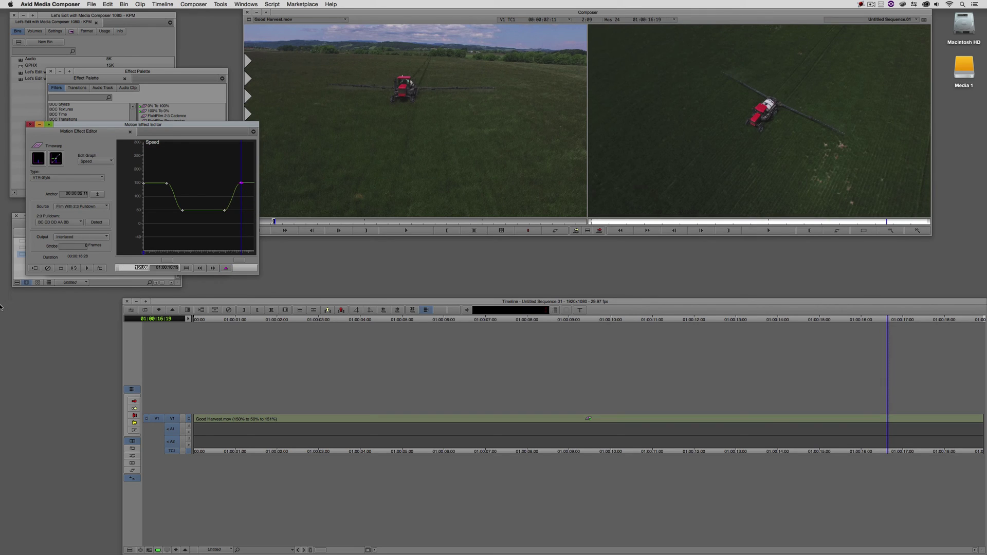
{"action": "type", "text": "150"}
{"action": "key", "text": "Return"}
- Lengthen the clip's tail in Trim mode to 21:08, then play the sequence from the start
{"action": "left_click_drag", "start_coordinate": [909, 451], "coordinate": [985, 433]}
{"action": "key", "text": "u"}
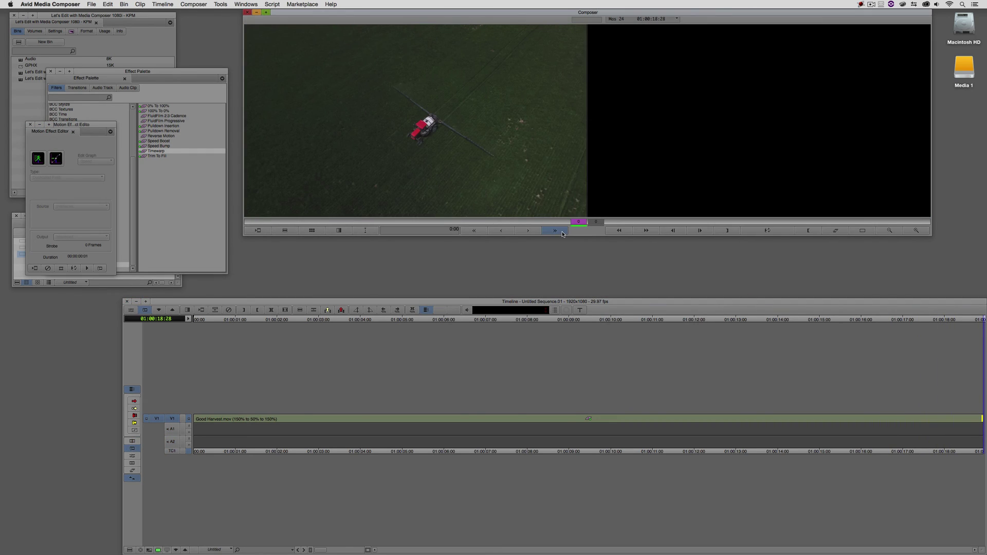
{"action": "left_click", "coordinate": [562, 234]}
{"action": "left_click", "coordinate": [587, 322]}
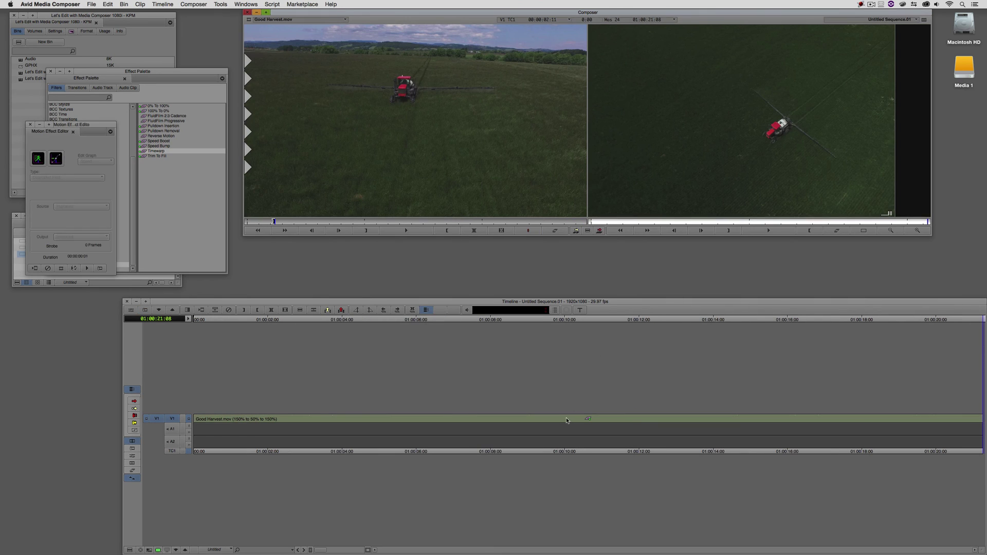
{"action": "key", "text": "Home"}
{"action": "key", "text": "space"}
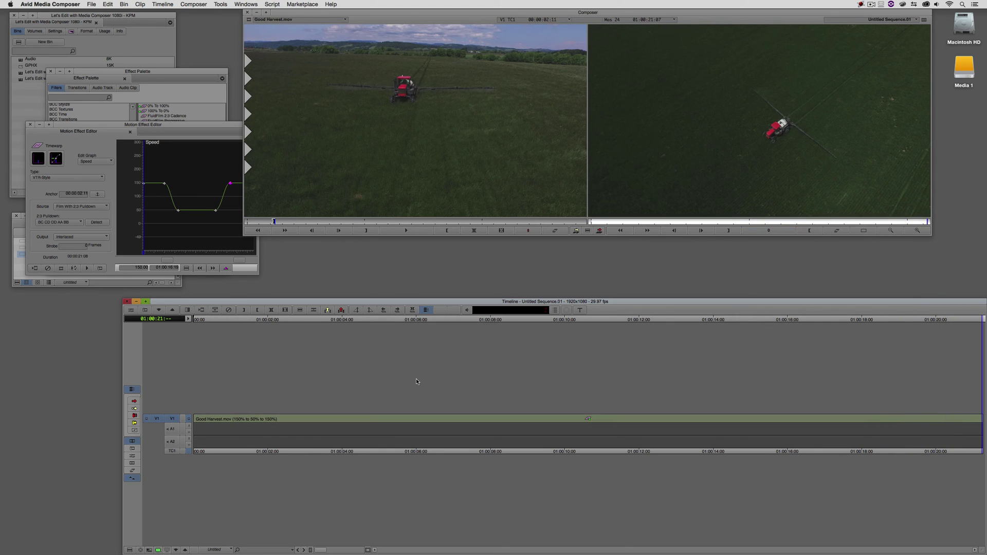
{"action": "key", "text": "End"}
{"action": "left_click", "coordinate": [37, 161]}
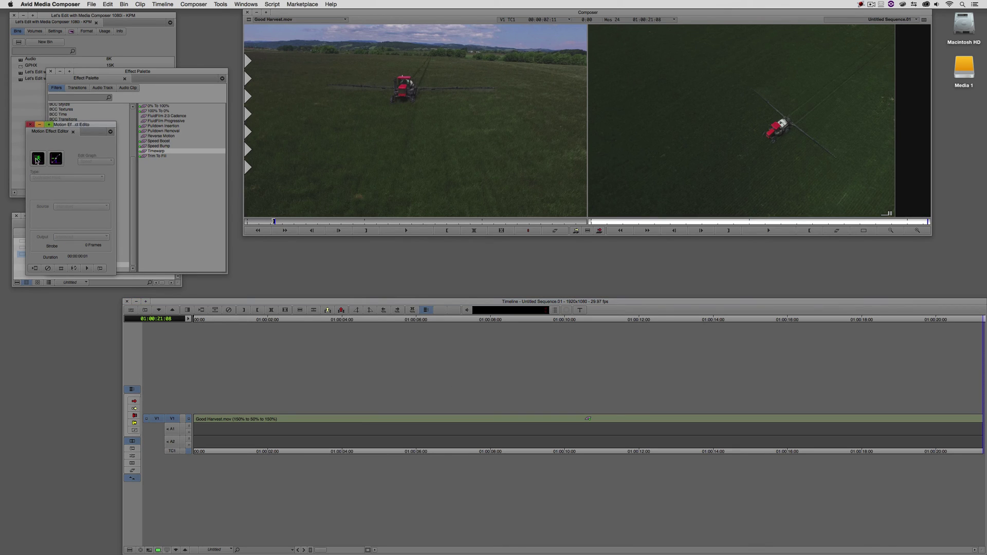
{"action": "left_click", "coordinate": [336, 428]}
{"action": "left_click", "coordinate": [336, 428]}
{"action": "left_click", "coordinate": [56, 159]}
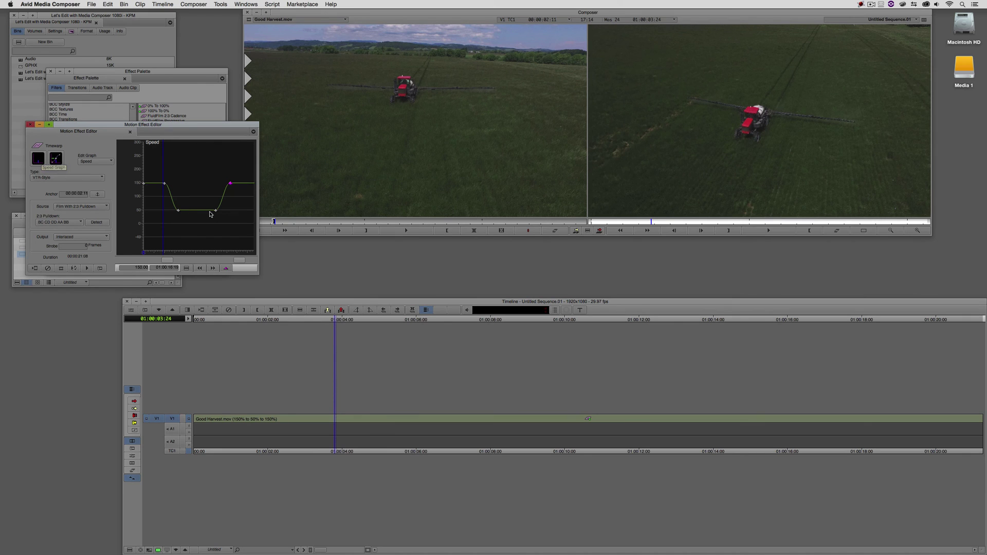
{"action": "mouse_move", "coordinate": [172, 194]}
{"action": "left_mouse_down"}
{"action": "mouse_move", "coordinate": [177, 181]}
{"action": "mouse_move", "coordinate": [154, 172]}
{"action": "mouse_move", "coordinate": [232, 176]}
{"action": "mouse_move", "coordinate": [160, 182]}
{"action": "mouse_move", "coordinate": [222, 188]}
{"action": "mouse_move", "coordinate": [189, 192]}
{"action": "left_mouse_up"}
- Change the 50% keyframe's interpolation to Linear, then to Bezier
{"action": "left_click", "coordinate": [178, 211]}
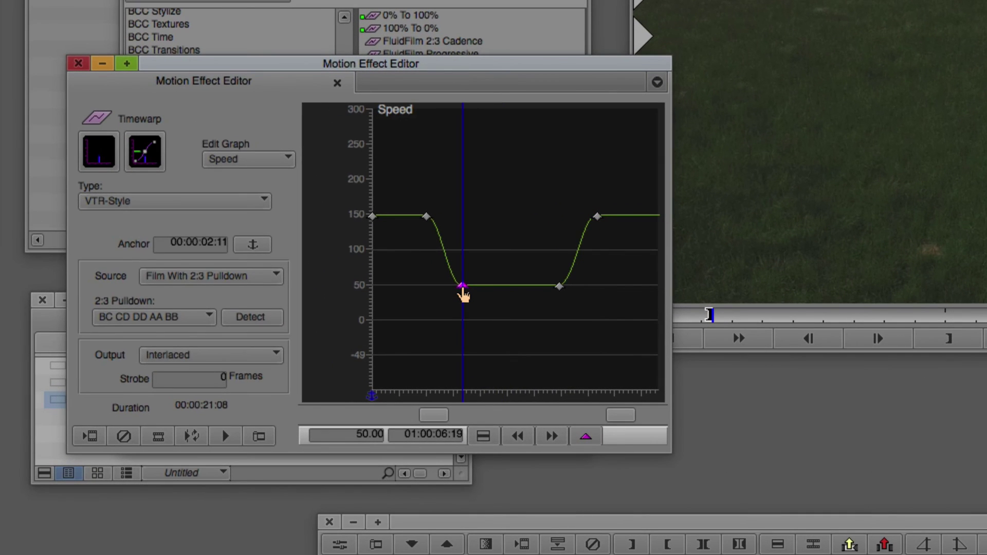
{"action": "right_click", "coordinate": [463, 288]}
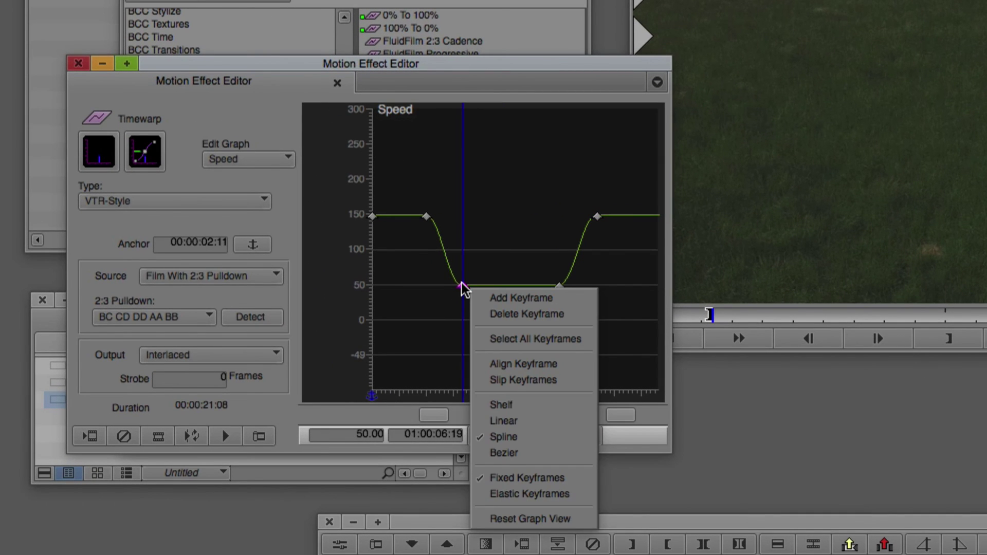
{"action": "left_click", "coordinate": [504, 420]}
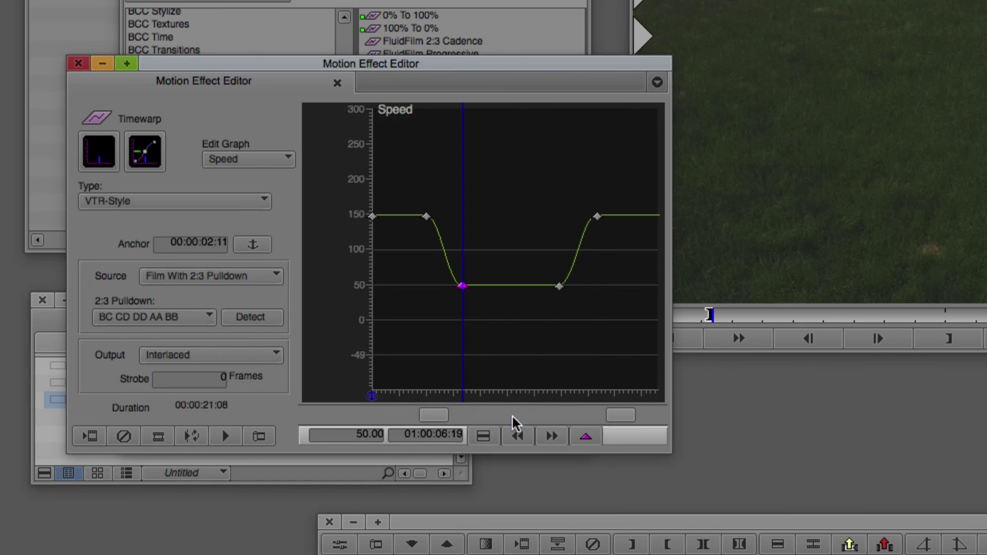
{"action": "right_click", "coordinate": [463, 287]}
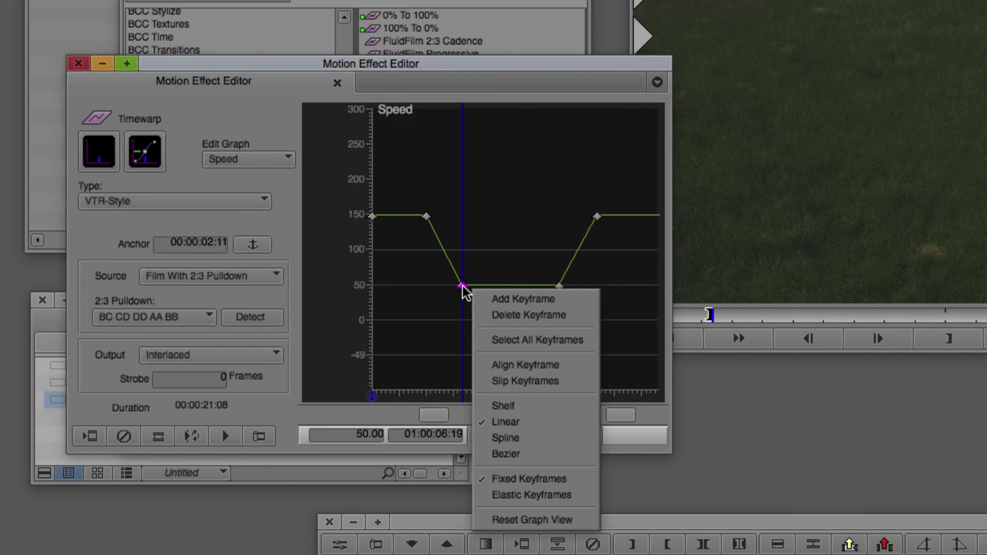
{"action": "left_click", "coordinate": [499, 454]}
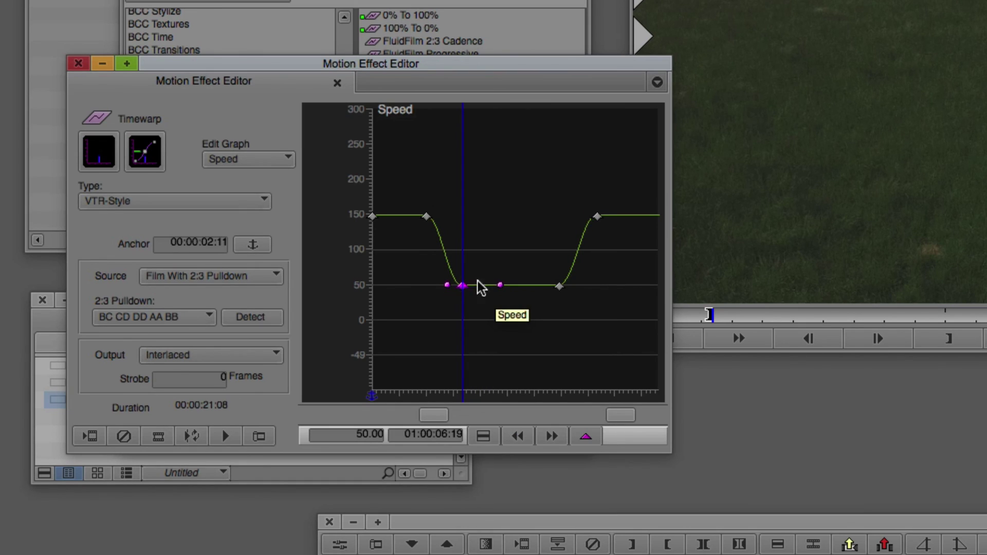
{"action": "right_click", "coordinate": [464, 284]}
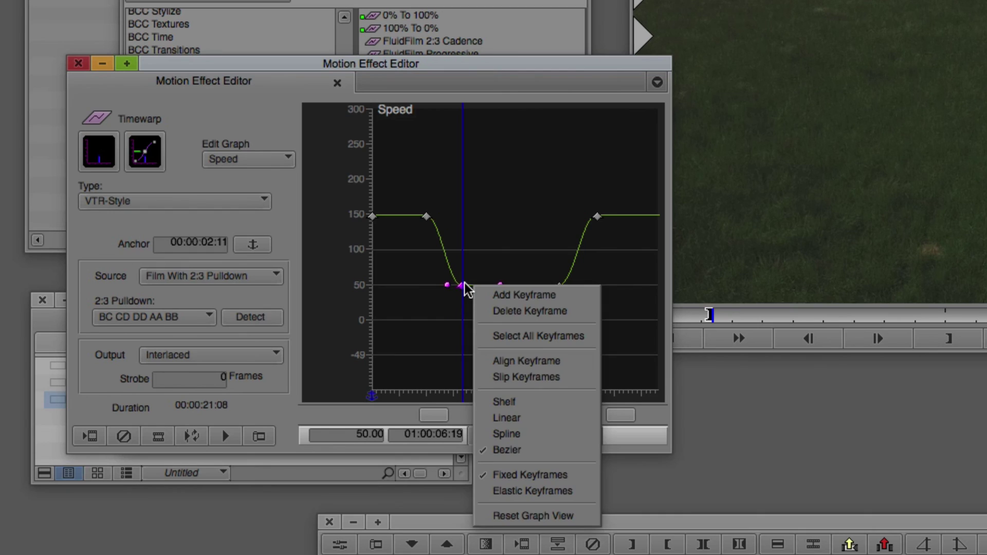
- Apply Shelf interpolation to the speed graph and play back the abrupt 150%/50% speed jumps
{"action": "left_click", "coordinate": [533, 404]}
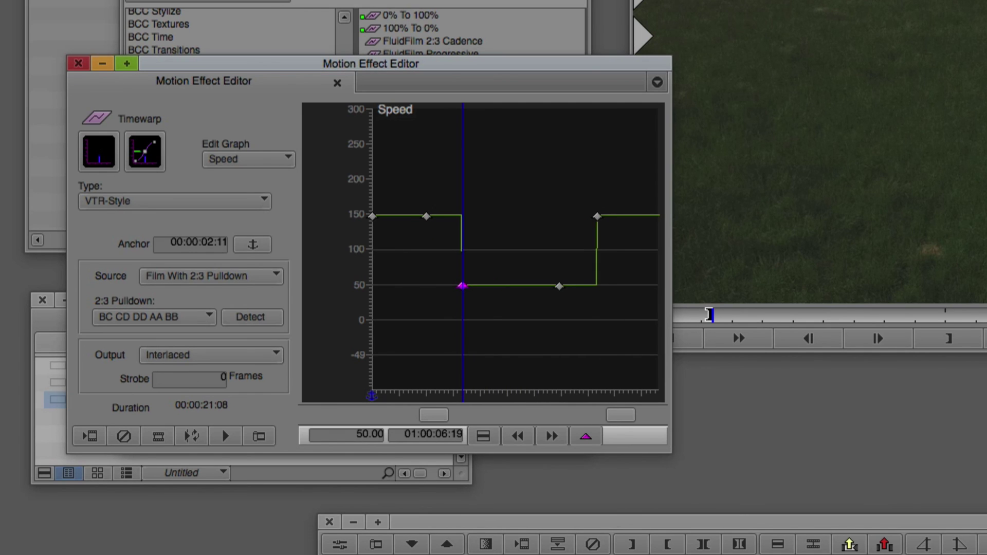
{"action": "left_click", "coordinate": [911, 554]}
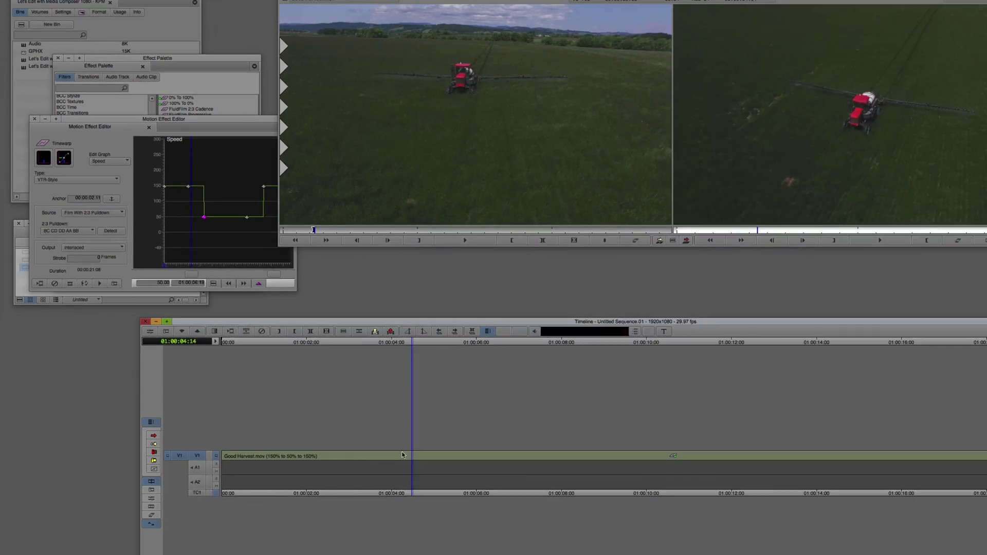
{"action": "key", "text": "space"}
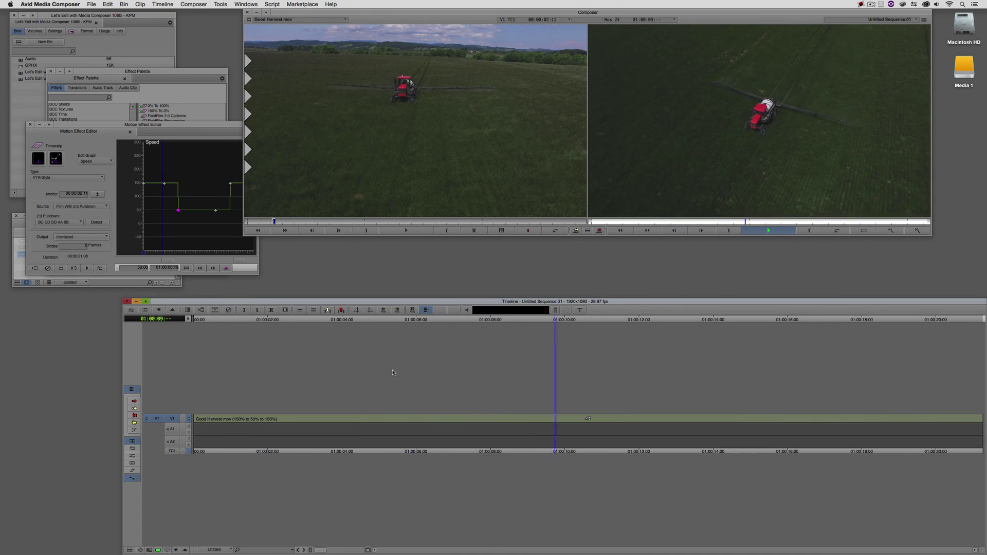
{"action": "key", "text": "space"}
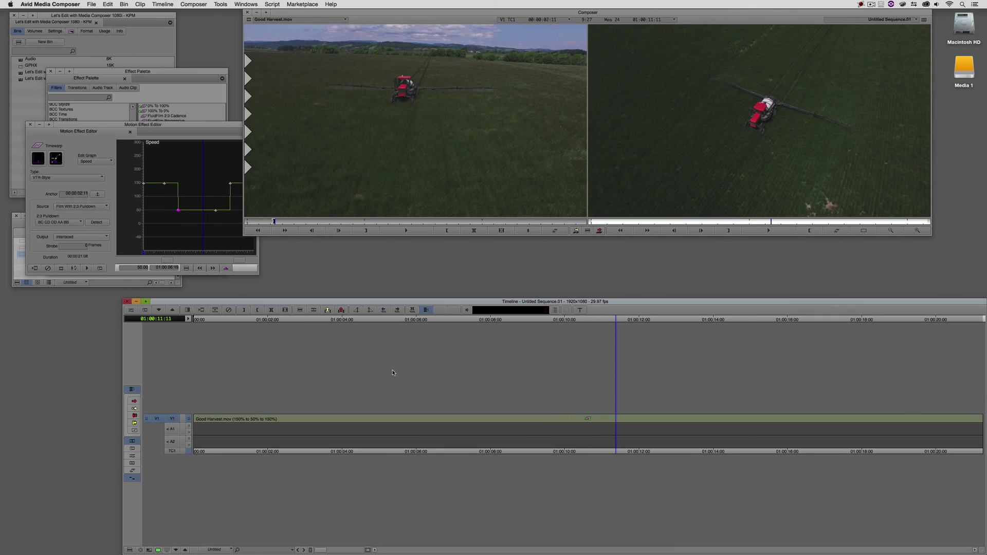